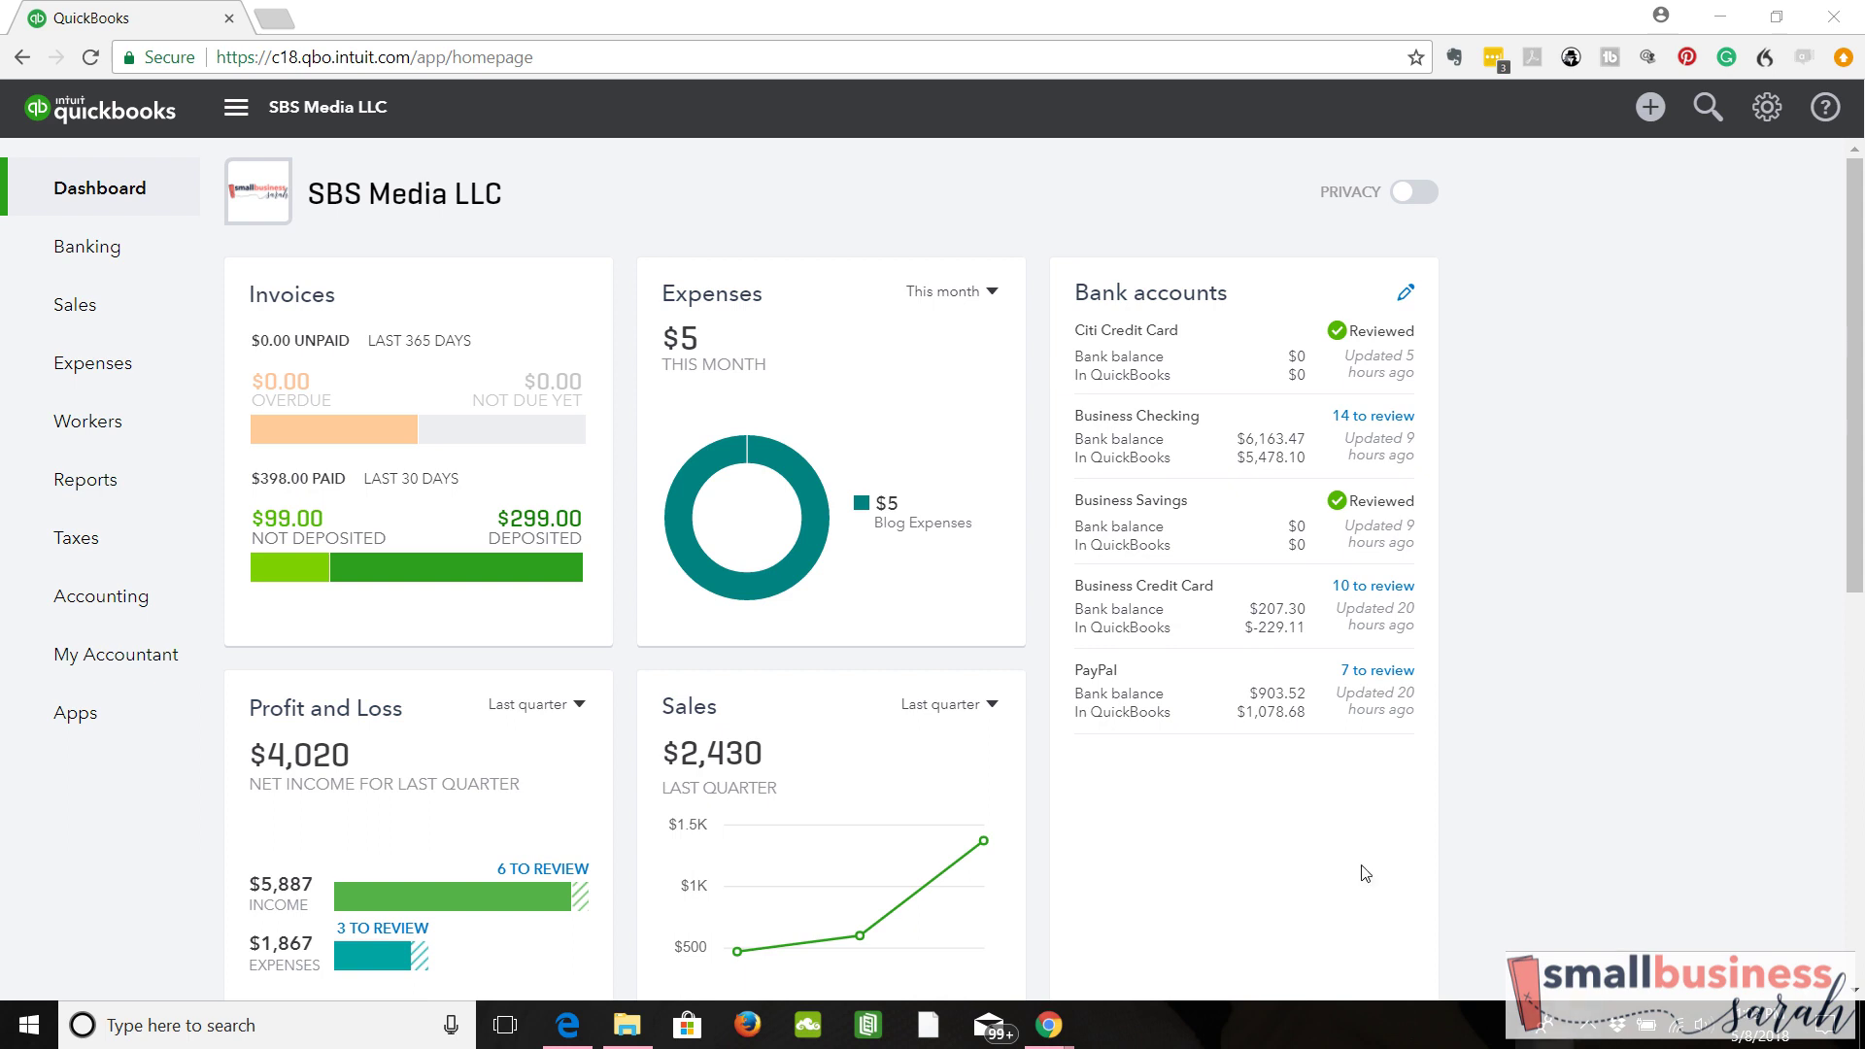
Step: Go to the Reconcile page from the Accounting menu
{"action": "left_click", "coordinate": [165, 622]}
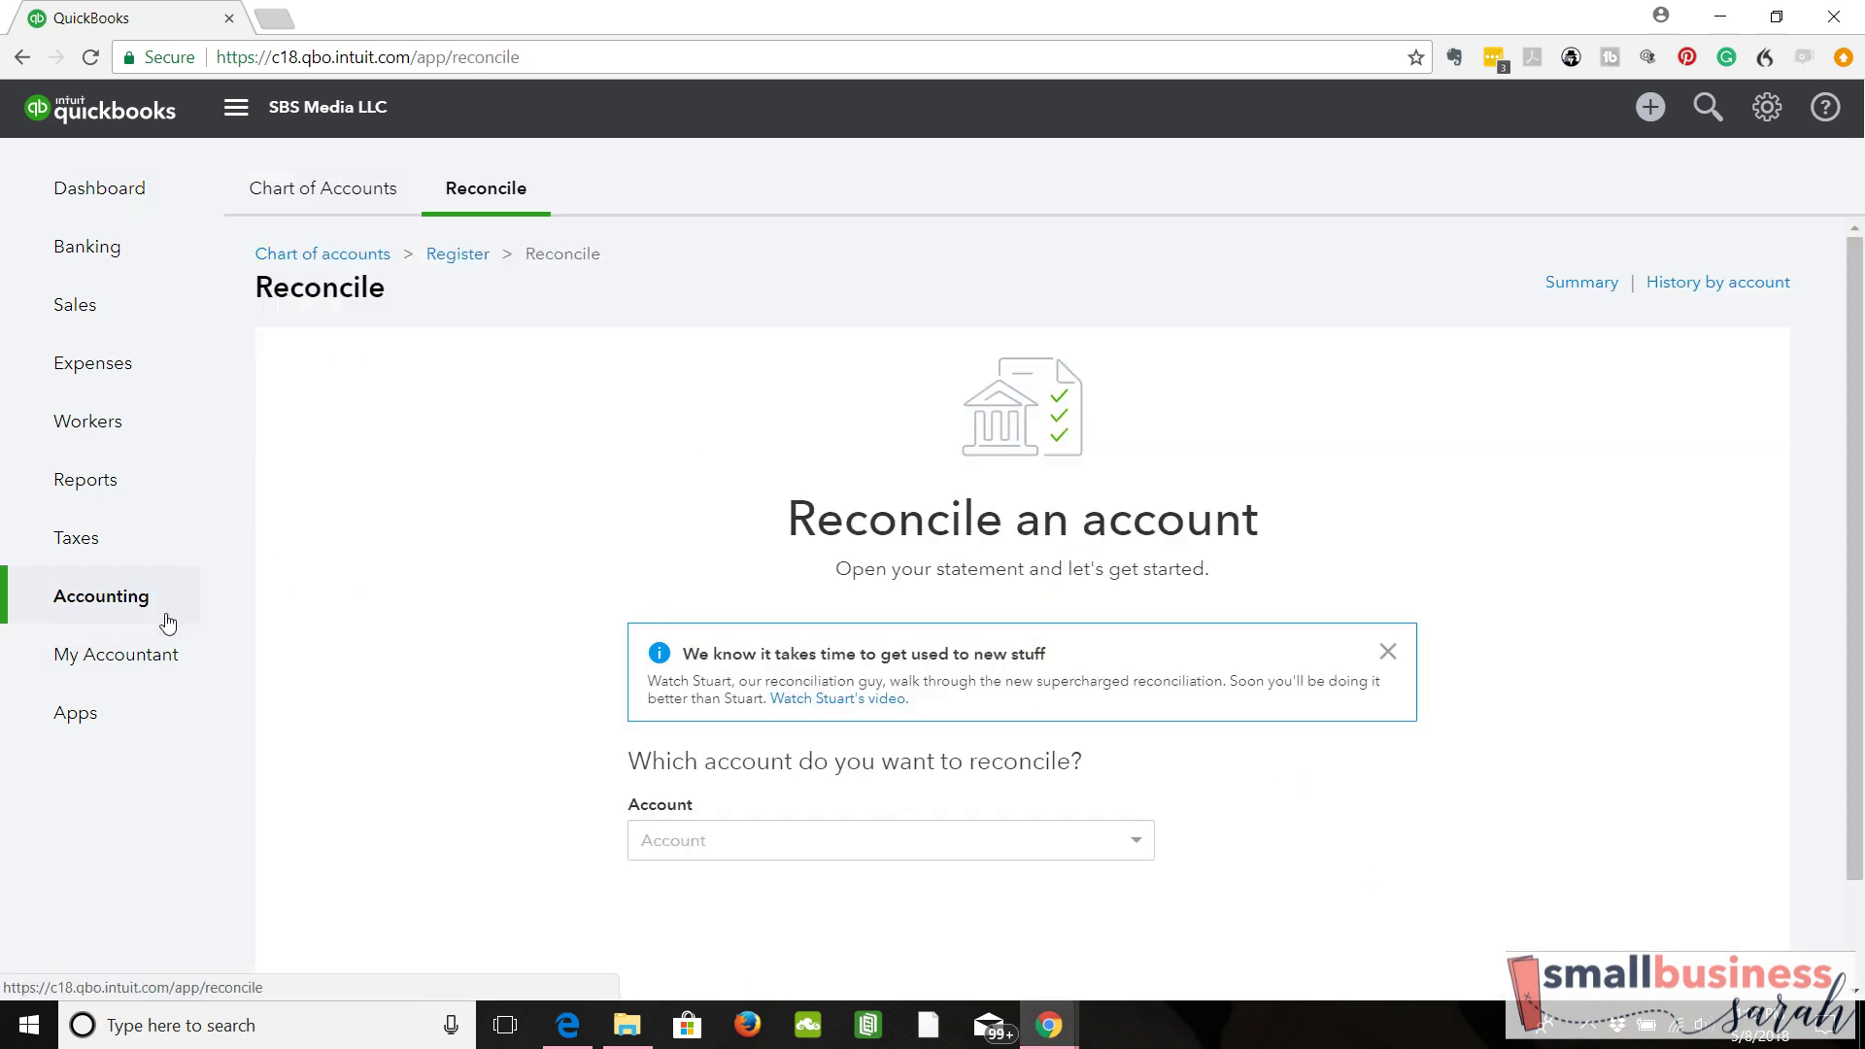
{"action": "left_click", "coordinate": [312, 202]}
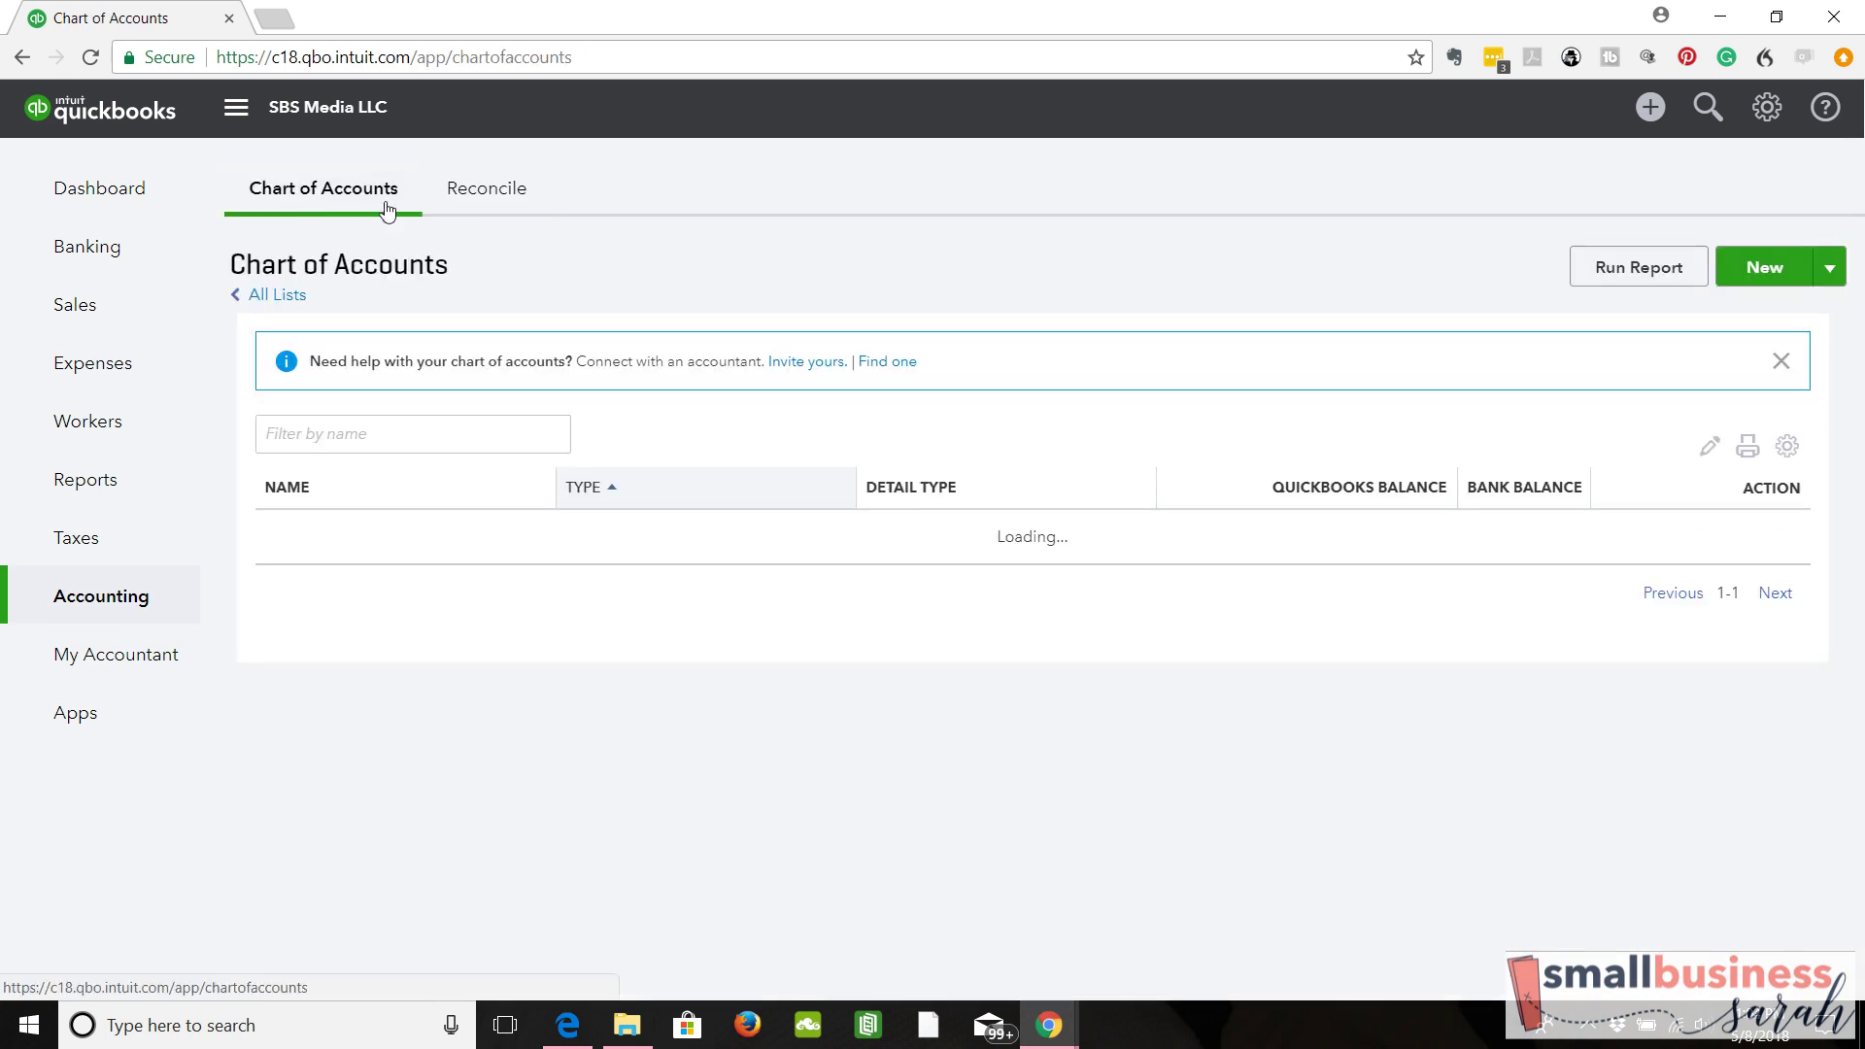
{"action": "left_click", "coordinate": [476, 190]}
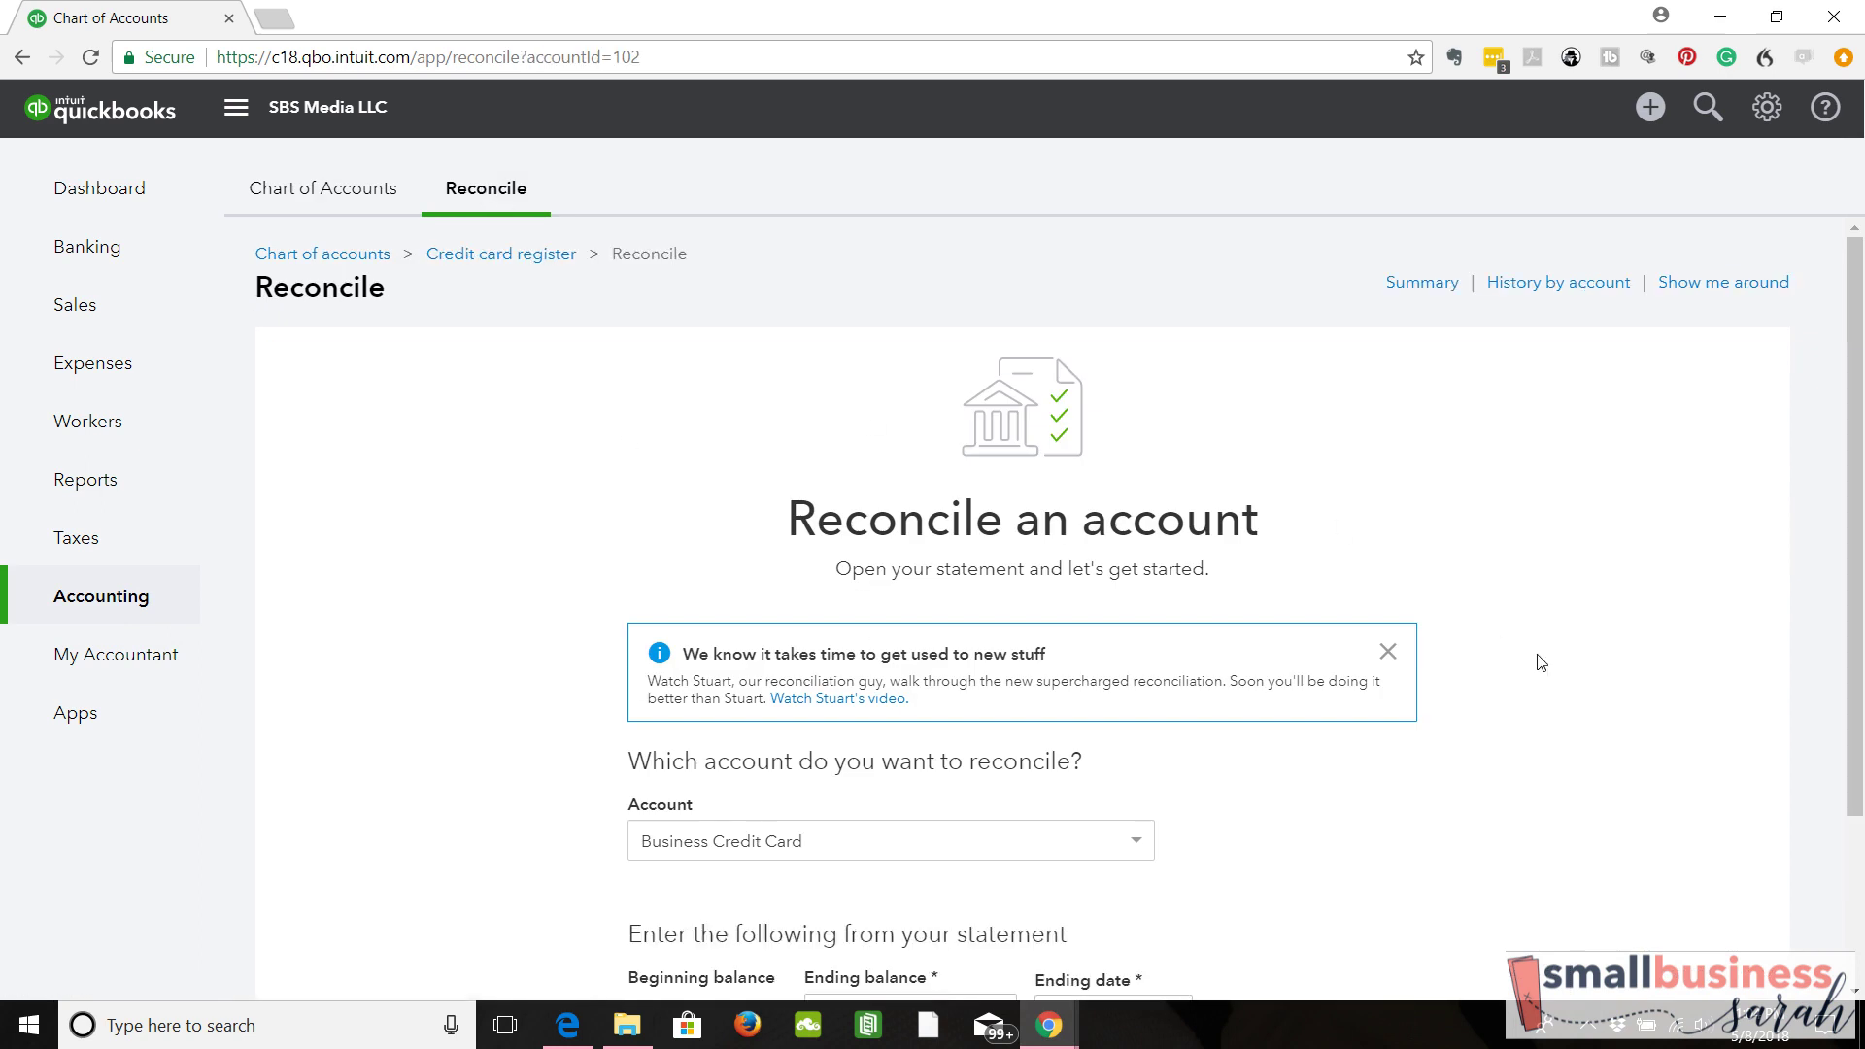
Step: Dismiss the tips notice and choose Business Credit Card, with its 845.14 beginning balance
{"action": "scroll", "coordinate": [1859, 530], "scroll_direction": "down", "scroll_amount": 2}
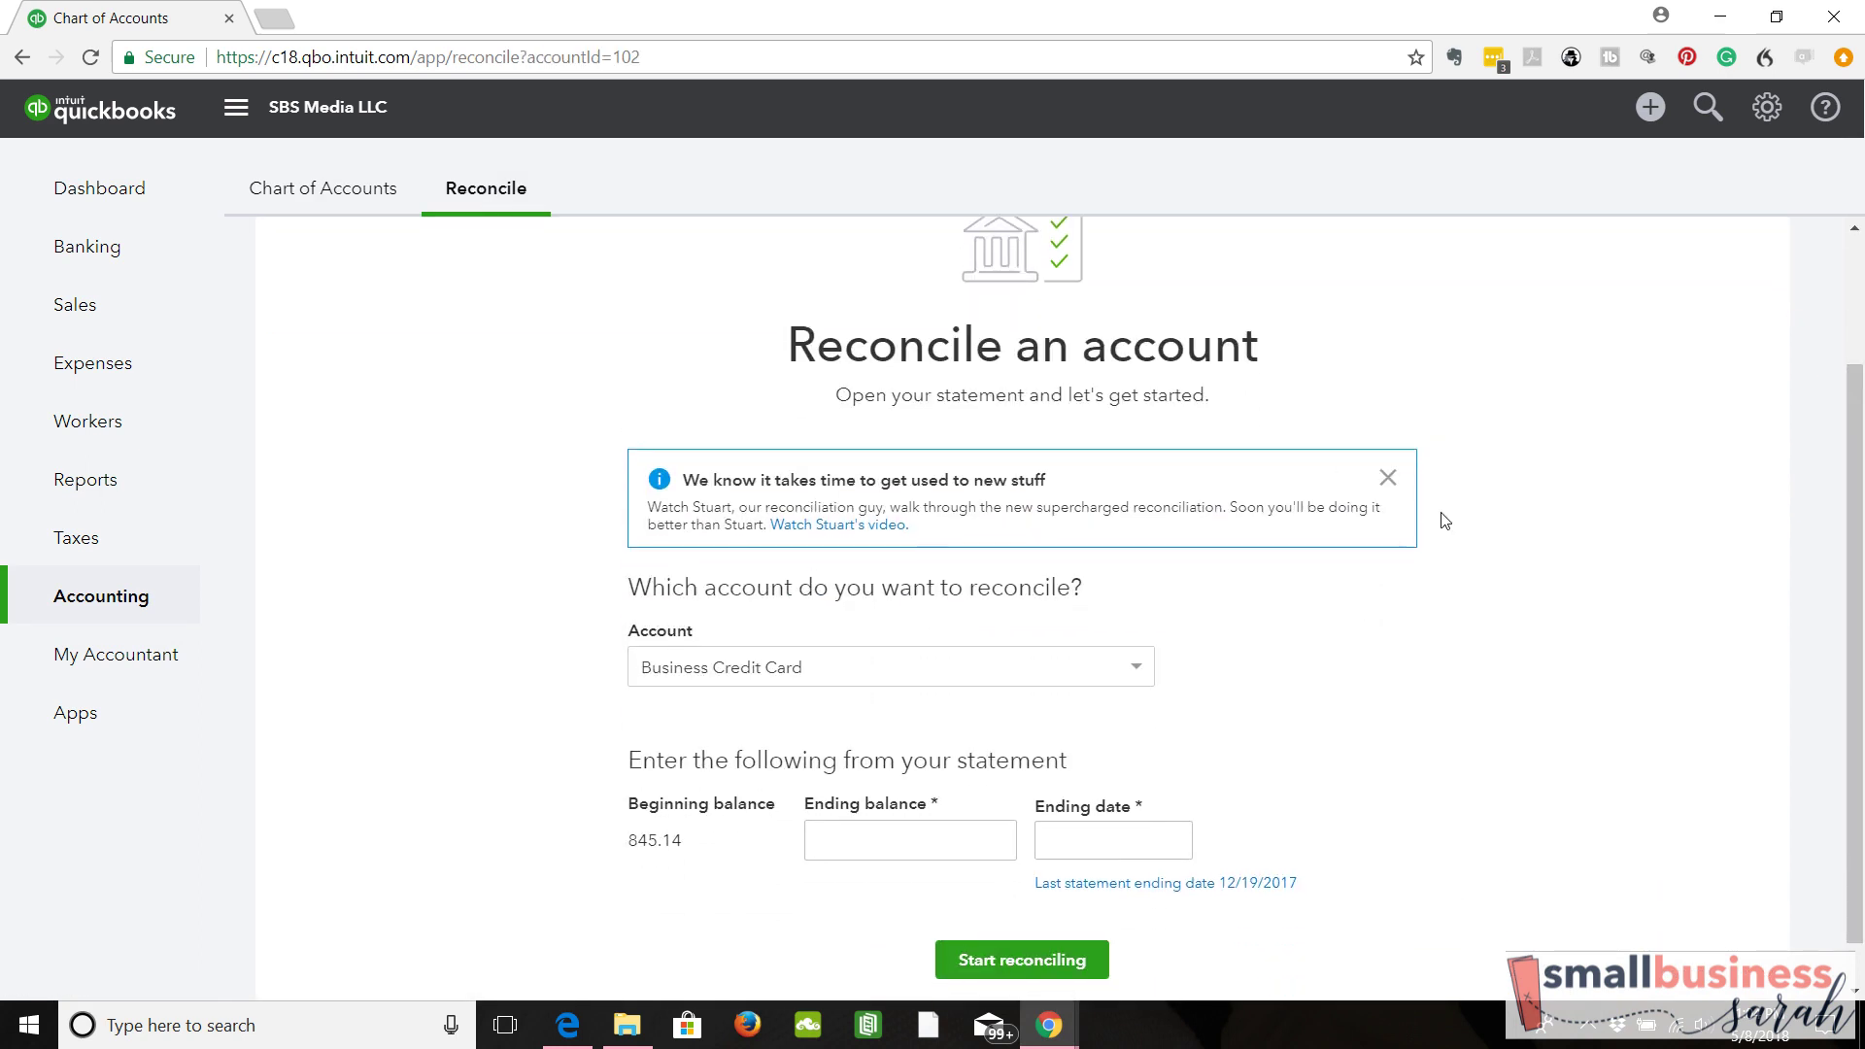
{"action": "left_click", "coordinate": [1389, 483]}
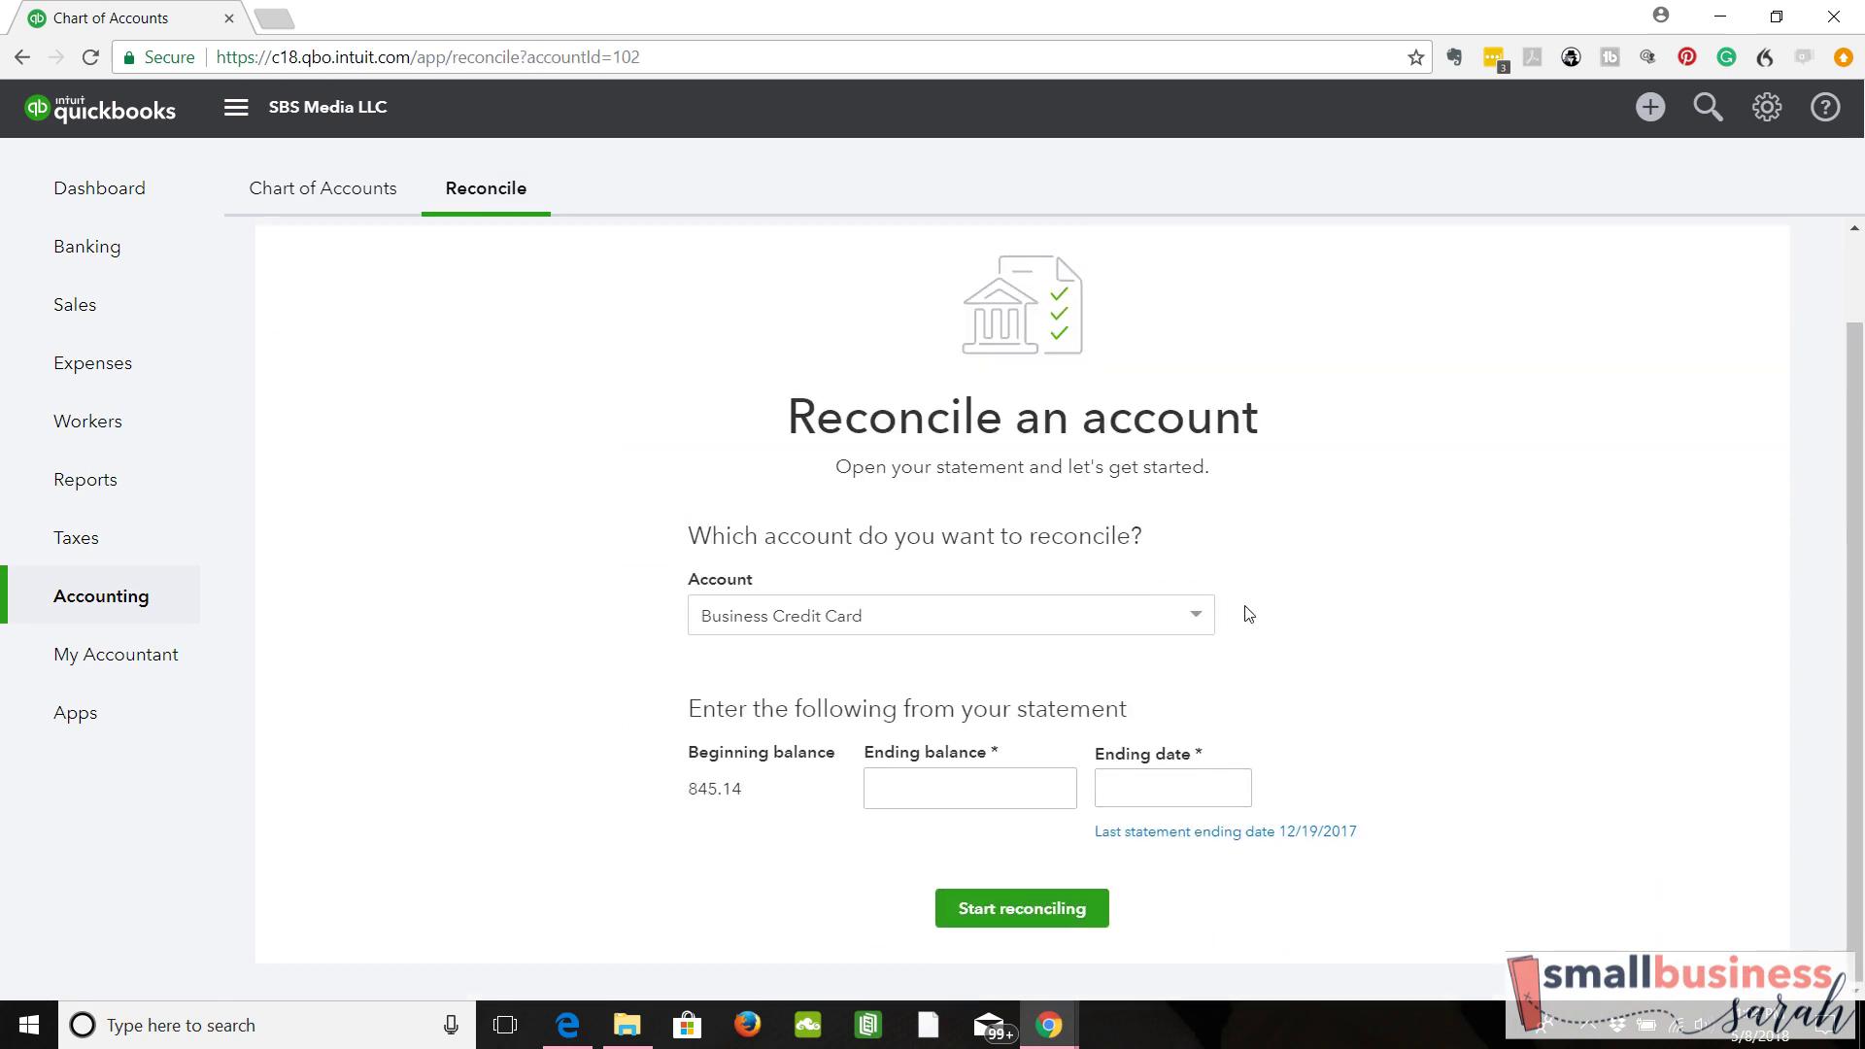
{"action": "left_click", "coordinate": [1195, 615]}
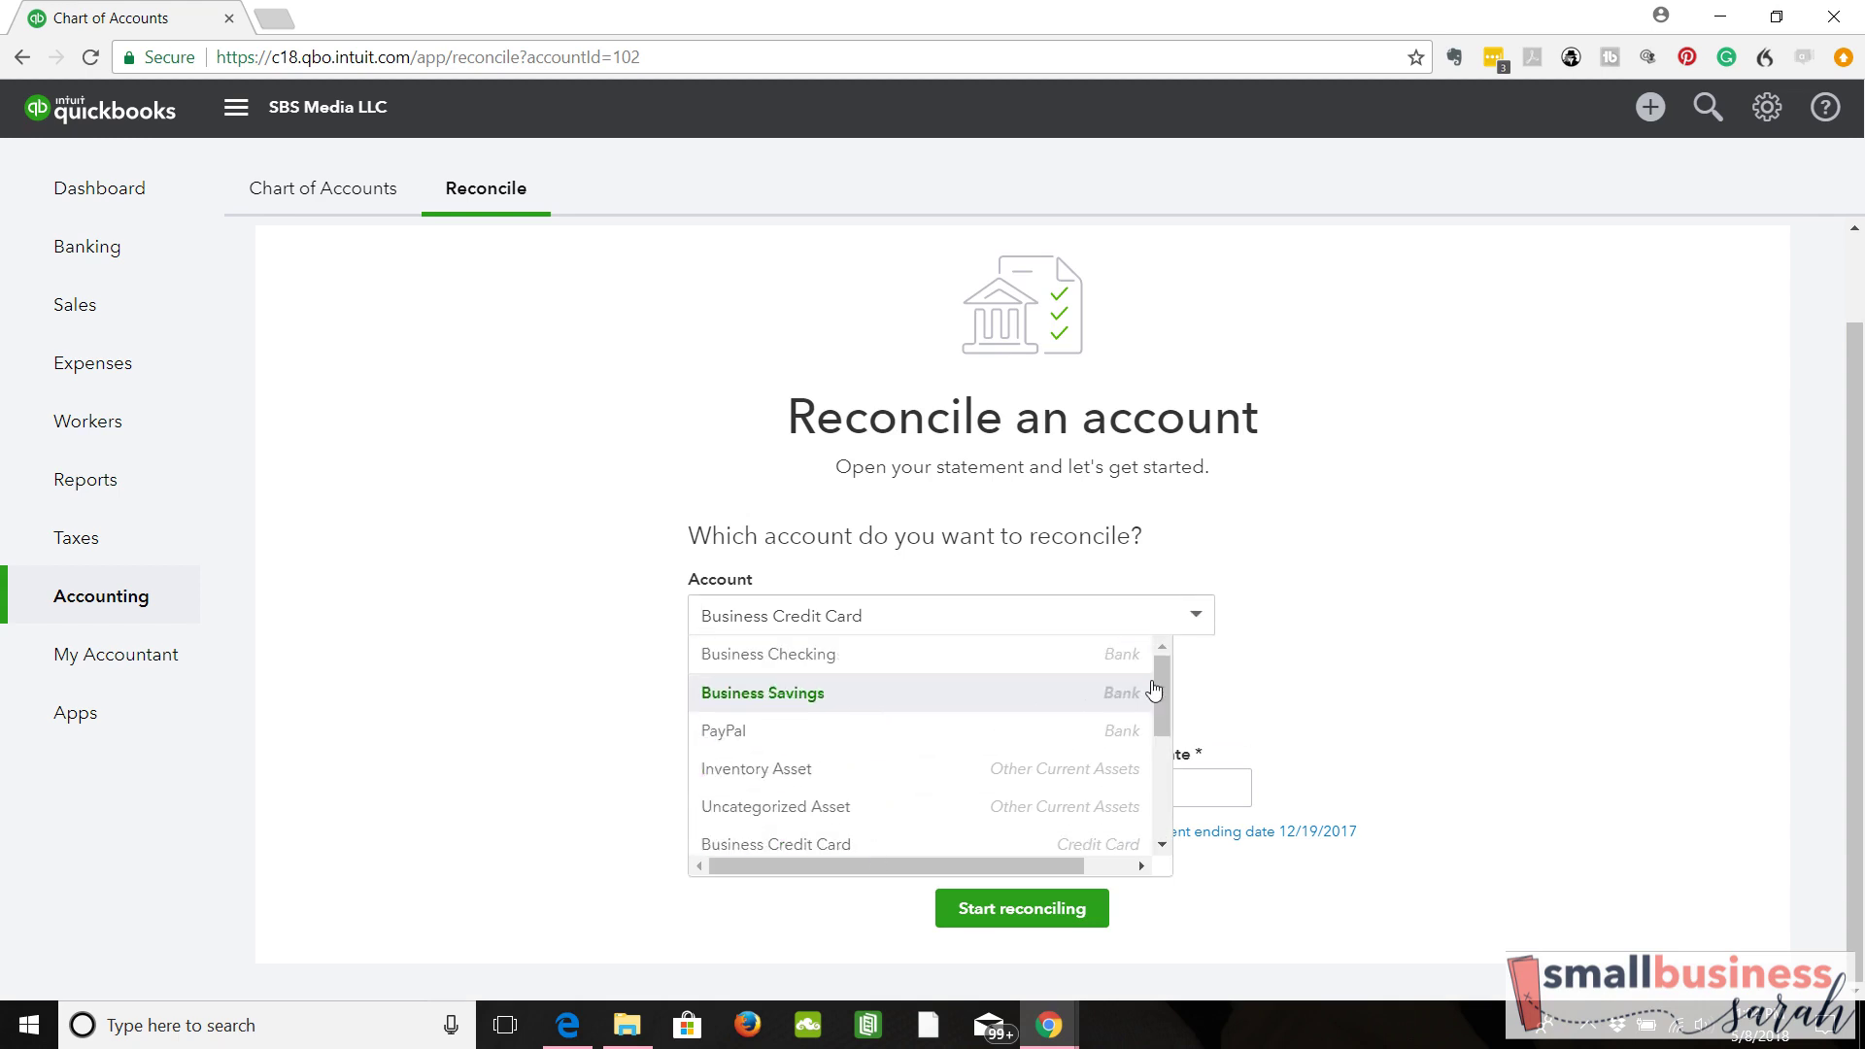
{"action": "mouse_move", "coordinate": [1168, 678]}
{"action": "left_mouse_down"}
{"action": "mouse_move", "coordinate": [1166, 777]}
{"action": "mouse_move", "coordinate": [1165, 686]}
{"action": "left_mouse_up"}
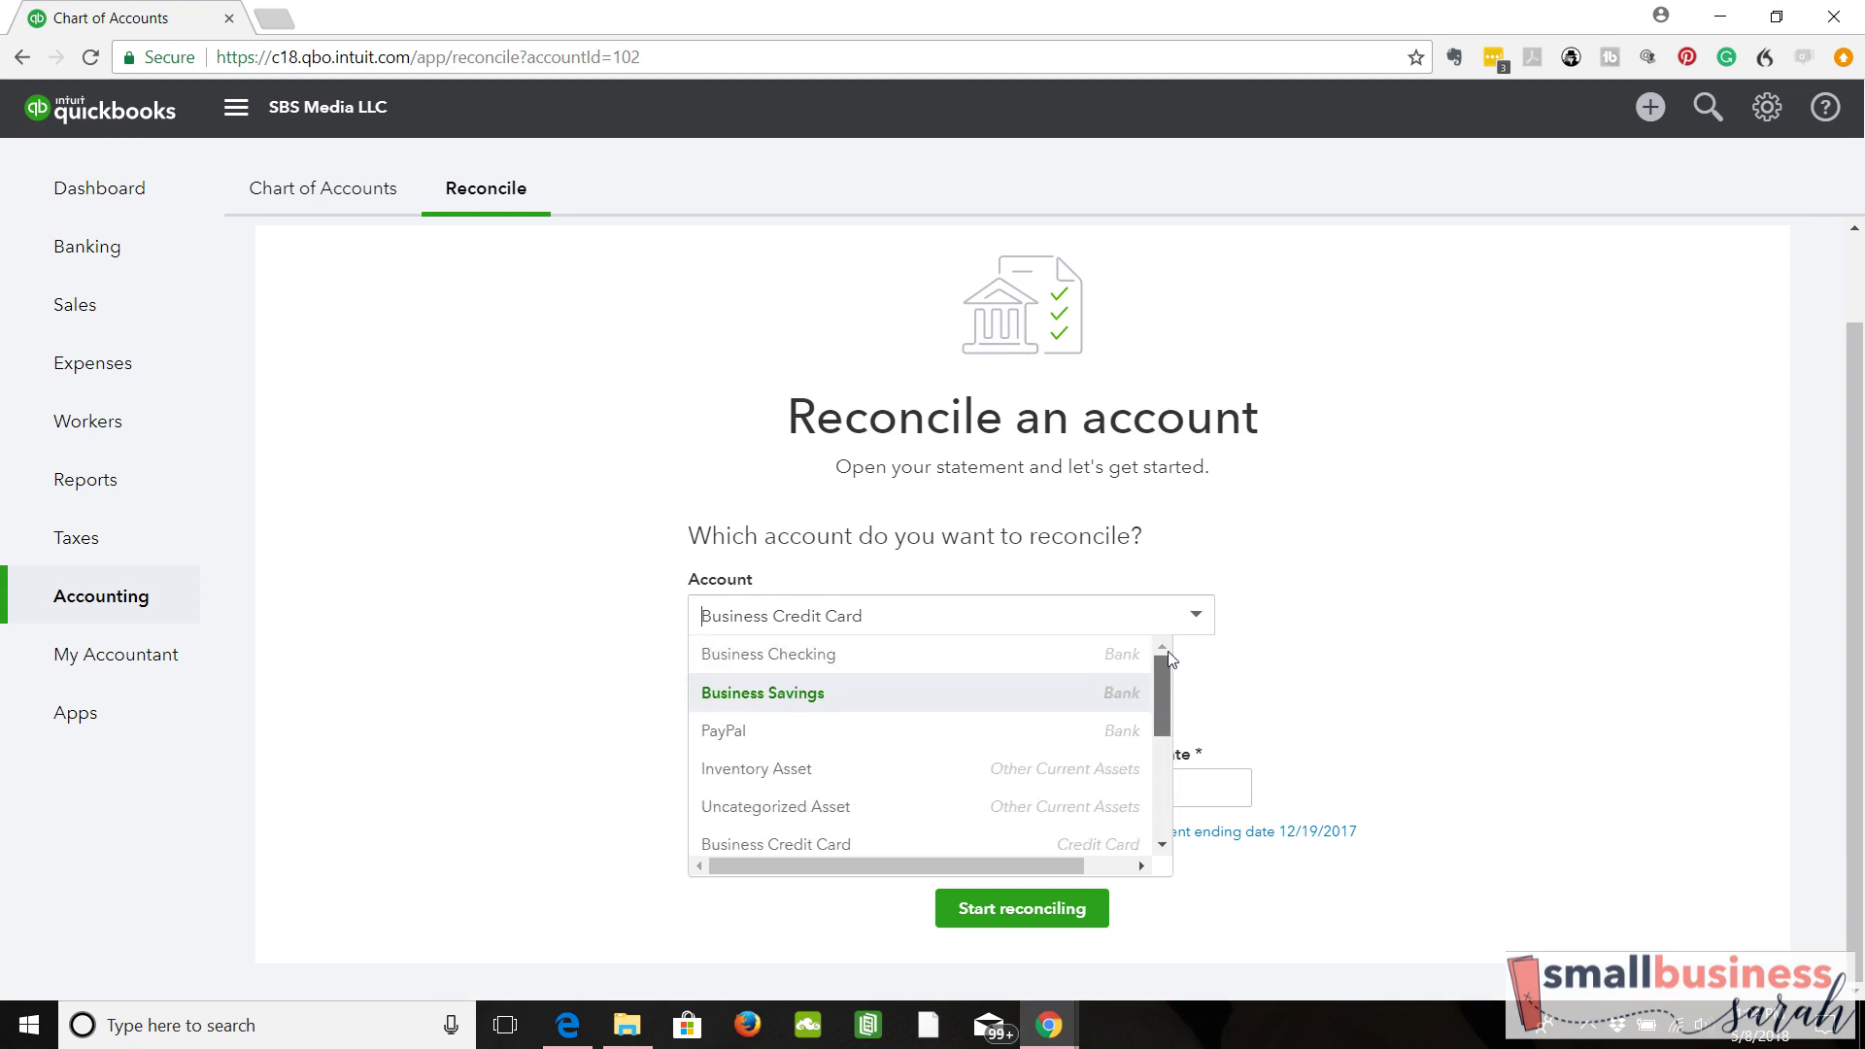
{"action": "left_click", "coordinate": [876, 845]}
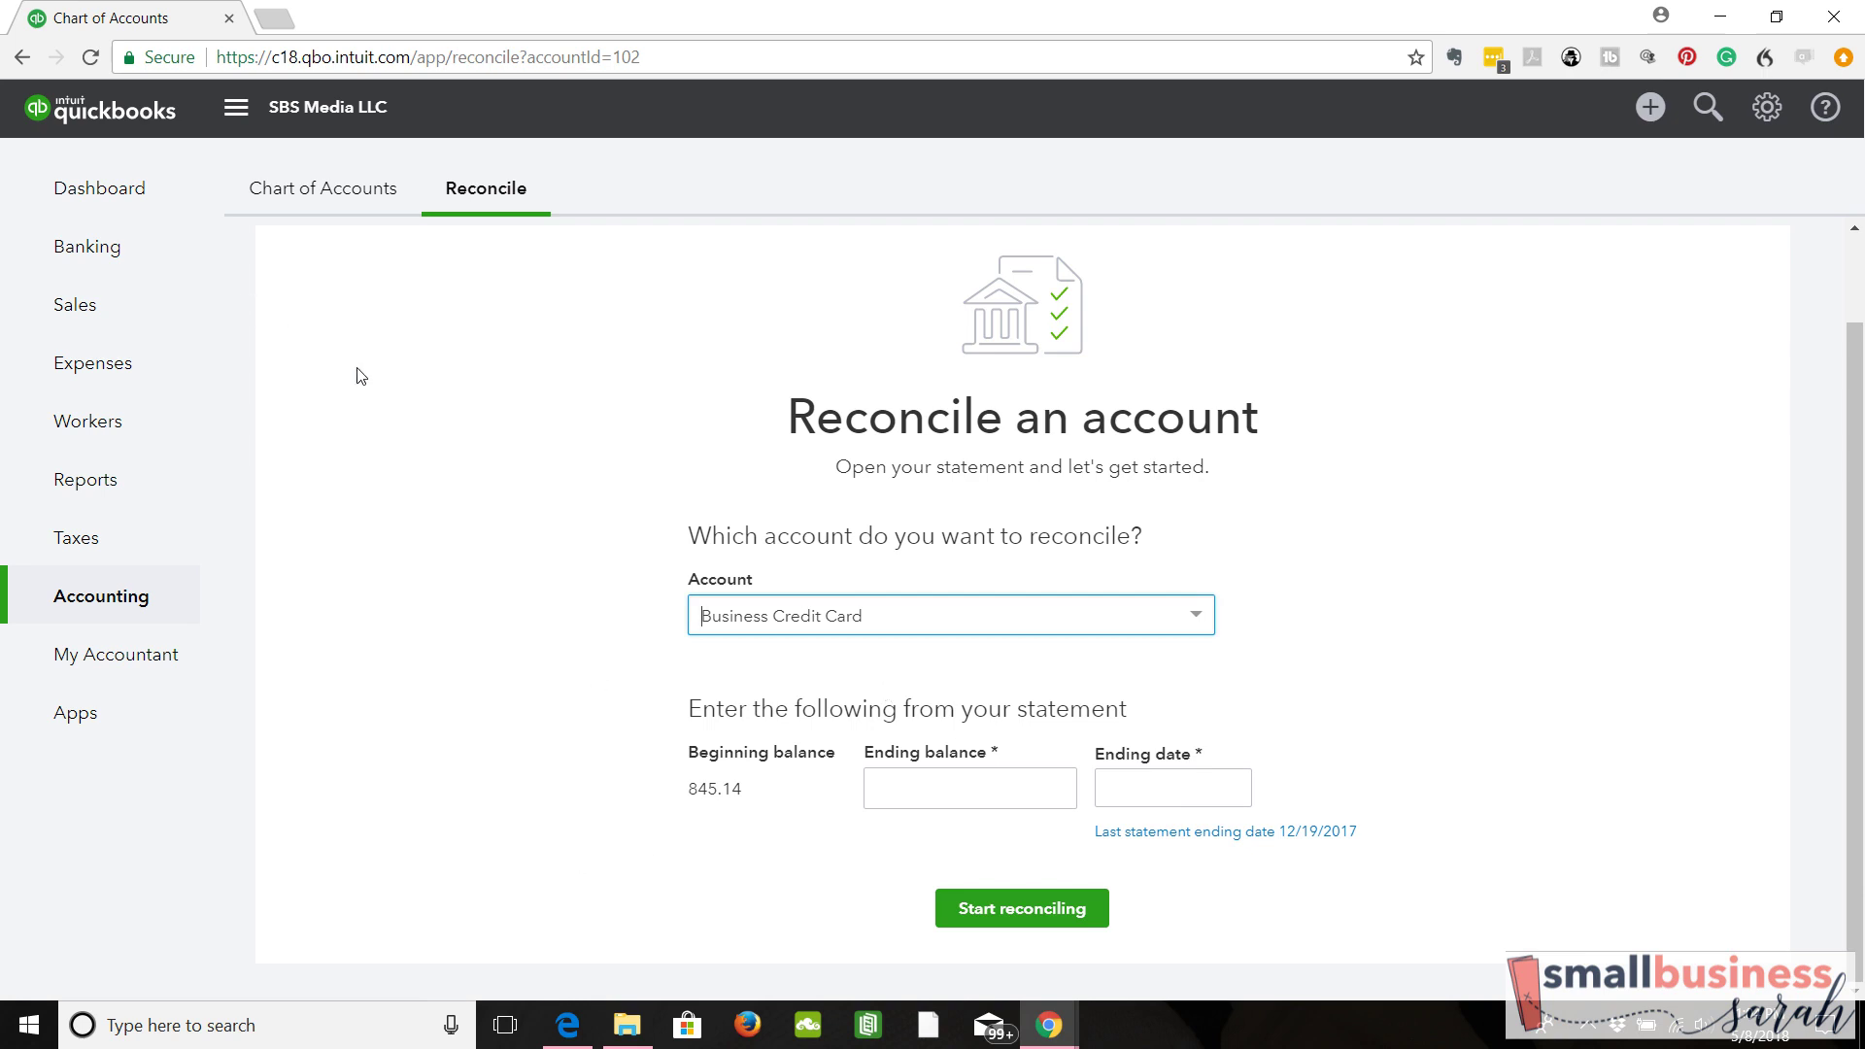
Step: Open the Business Credit Card register from Banking, showing 102 transactions and a -229.11 ending balance
{"action": "left_click", "coordinate": [155, 261]}
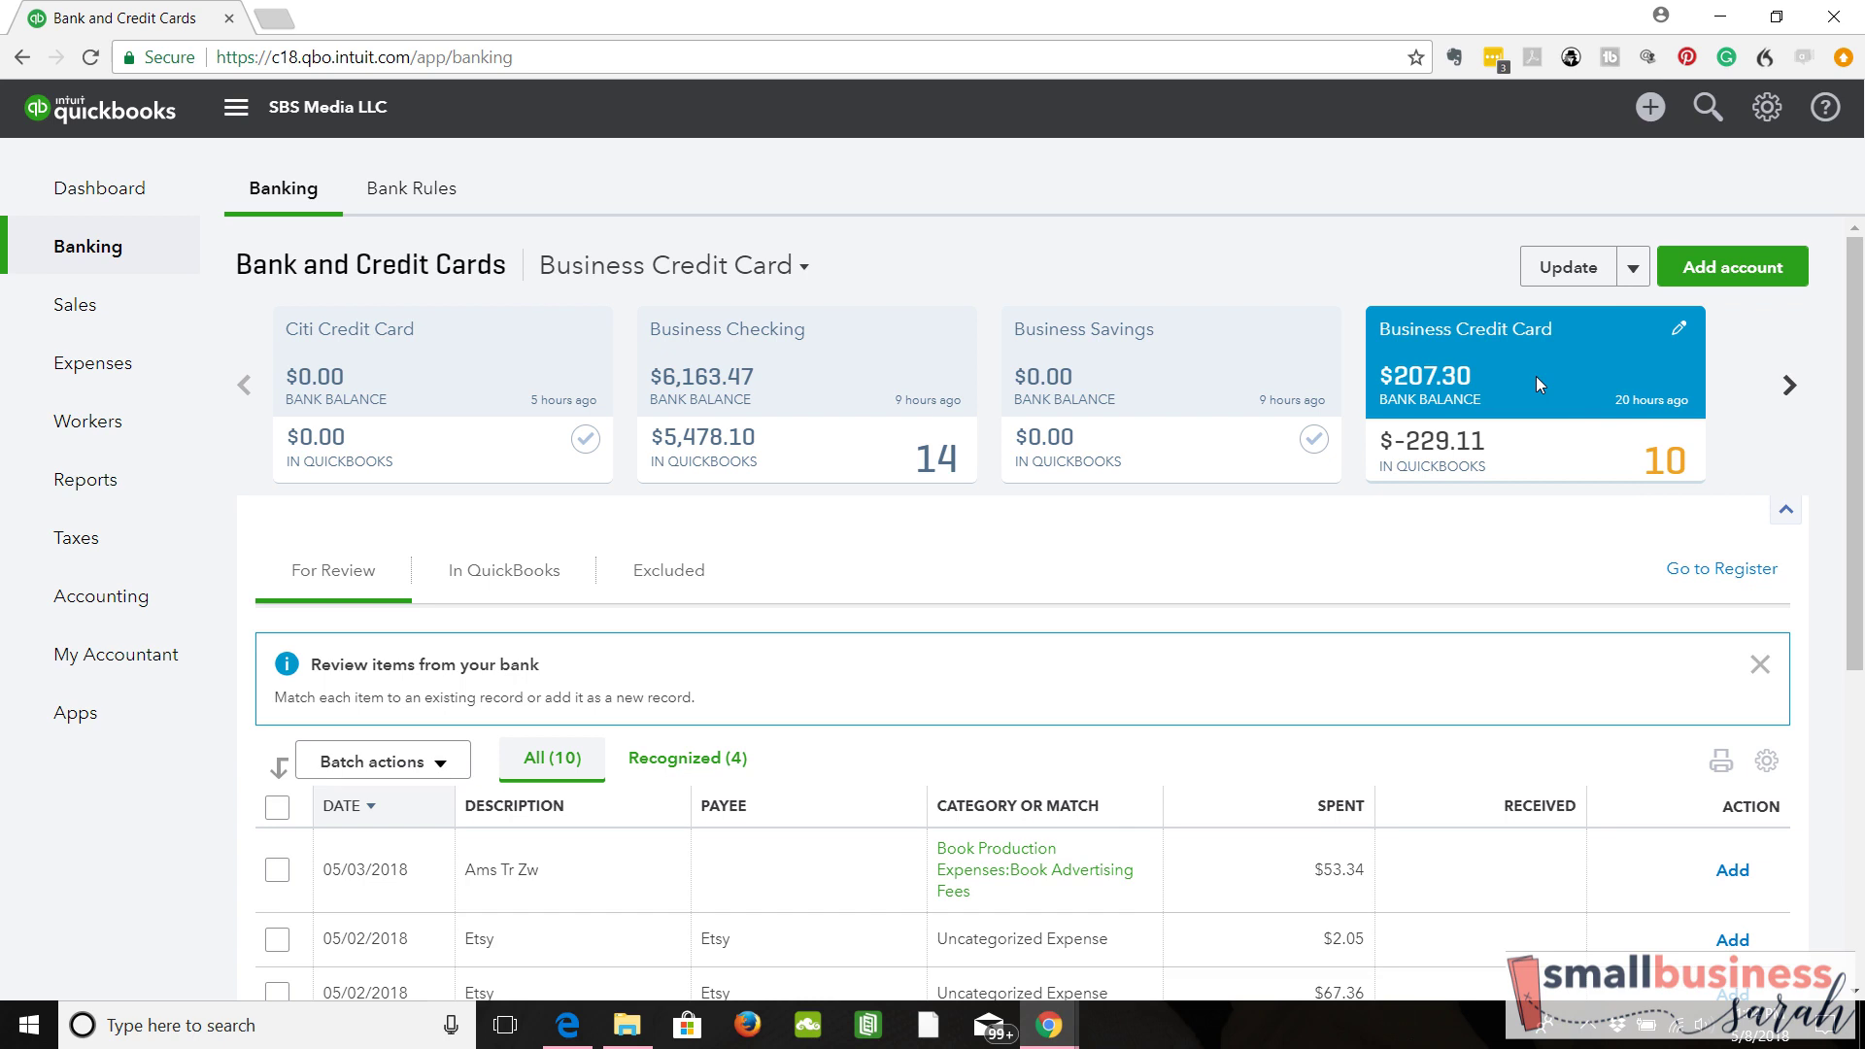
{"action": "left_click", "coordinate": [1725, 573]}
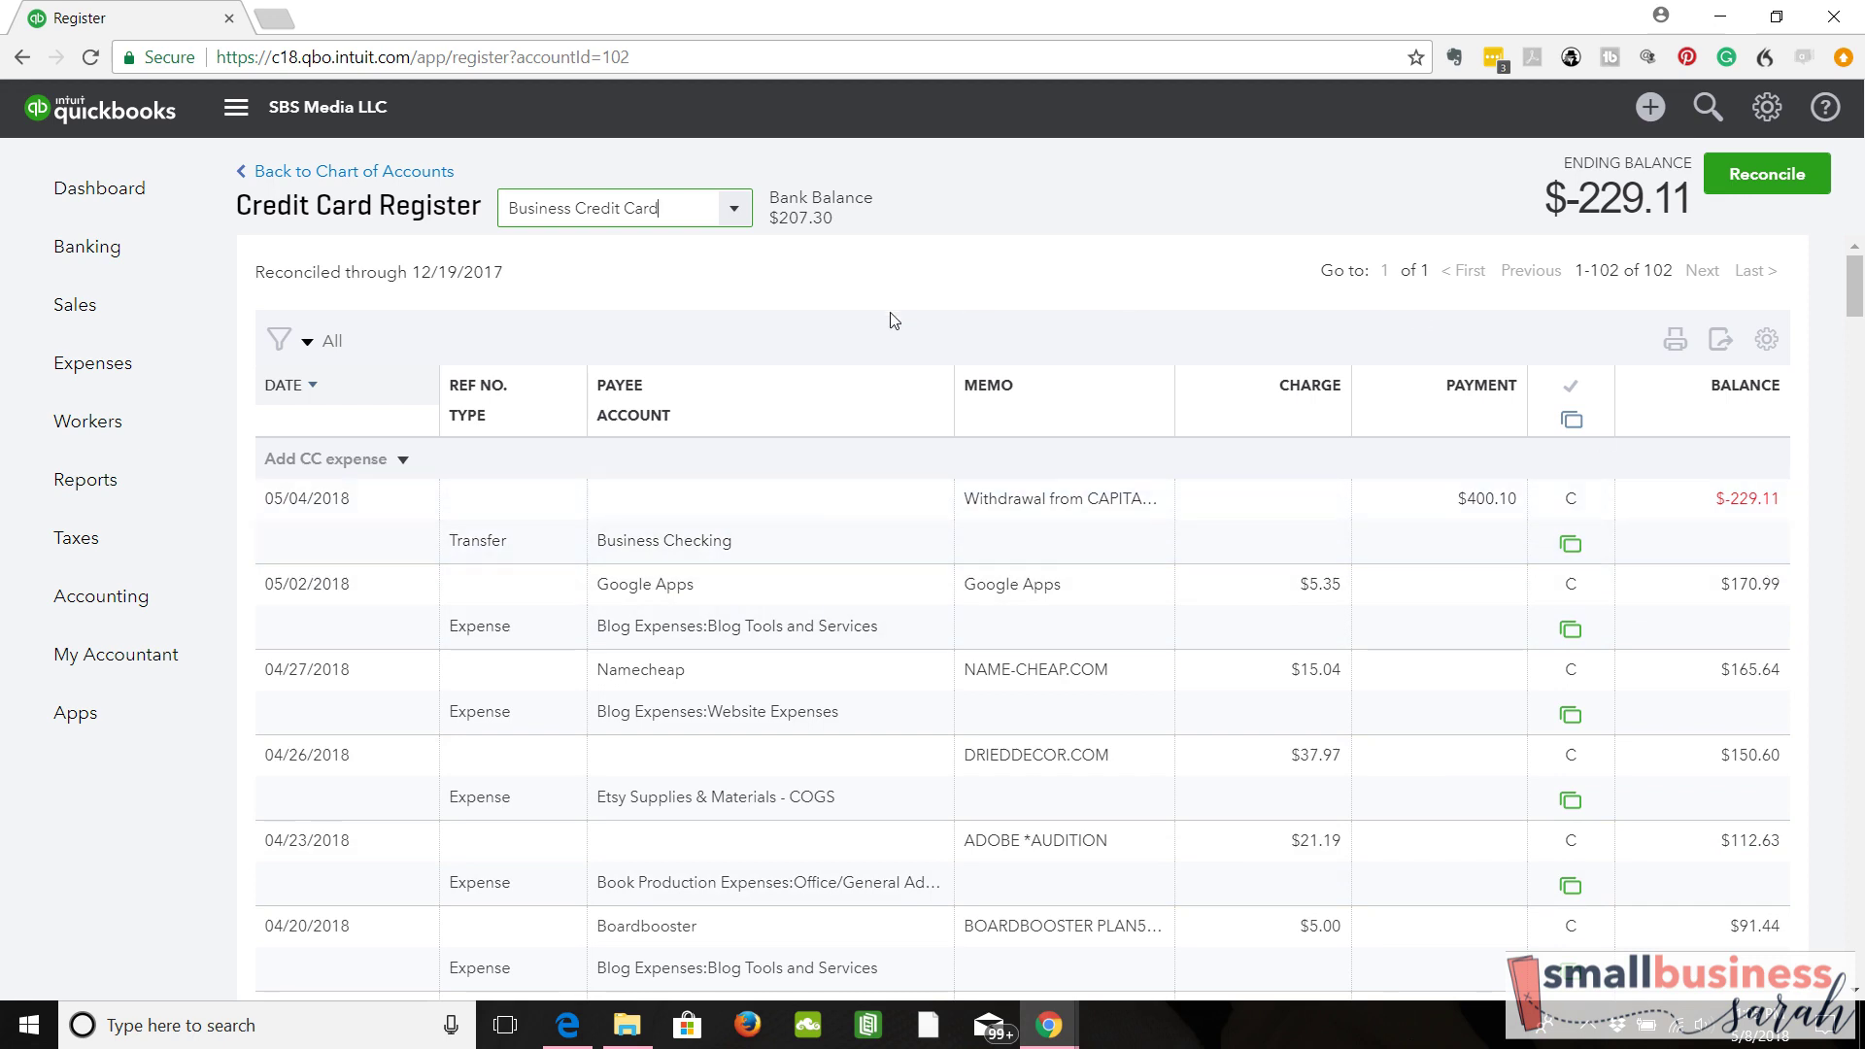
{"action": "left_click", "coordinate": [735, 211]}
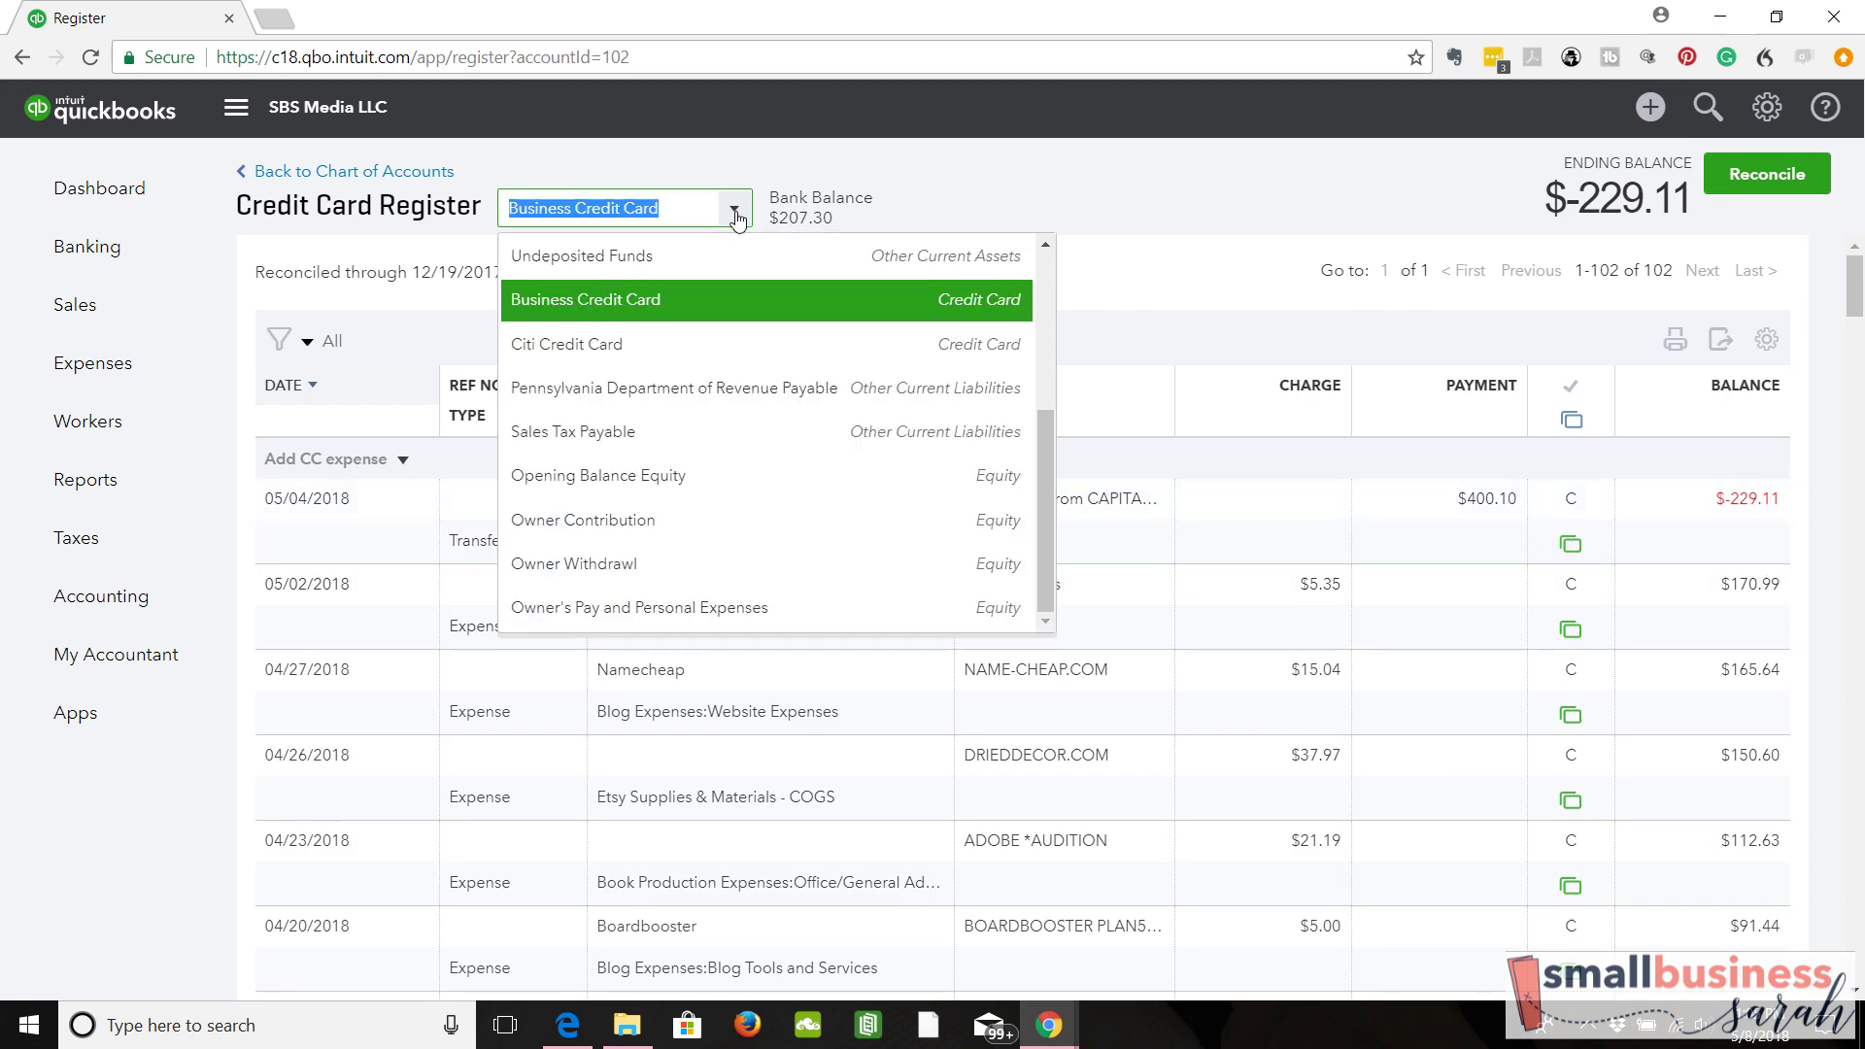
{"action": "left_click", "coordinate": [735, 214]}
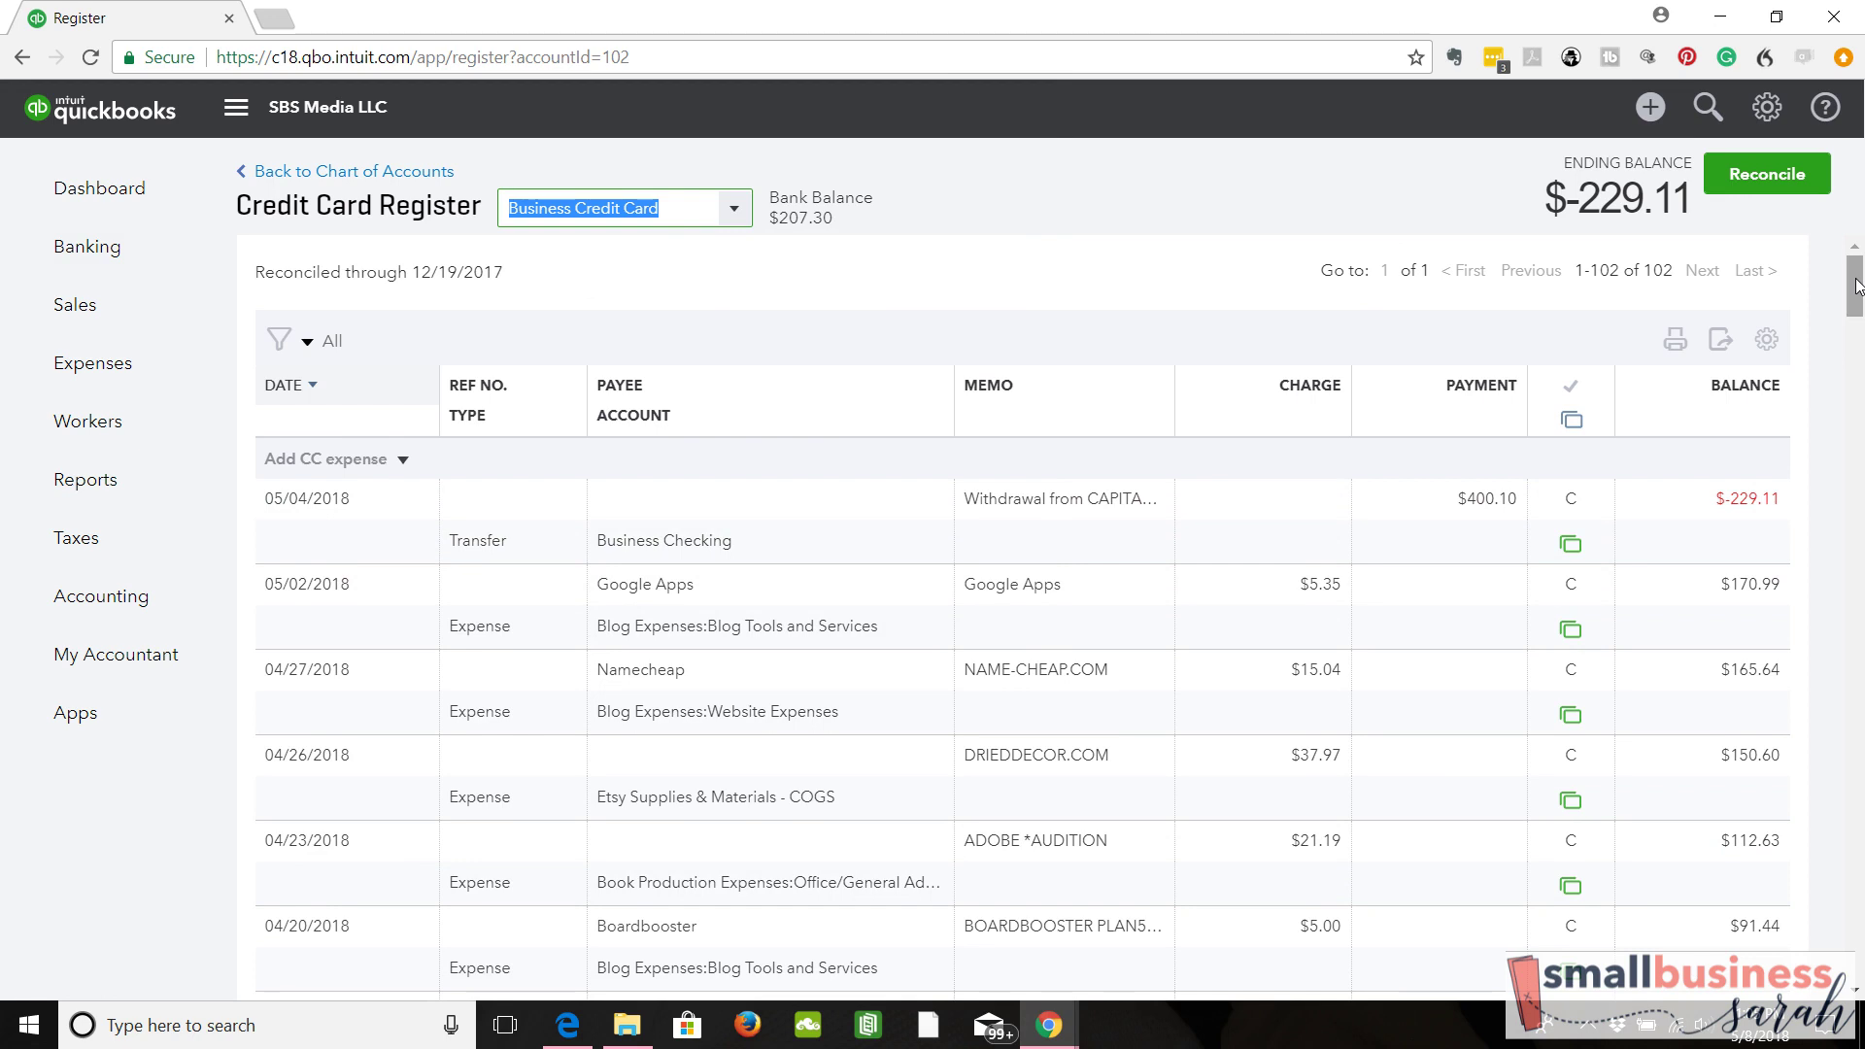
{"action": "left_click_drag", "start_coordinate": [1856, 285], "coordinate": [1860, 486]}
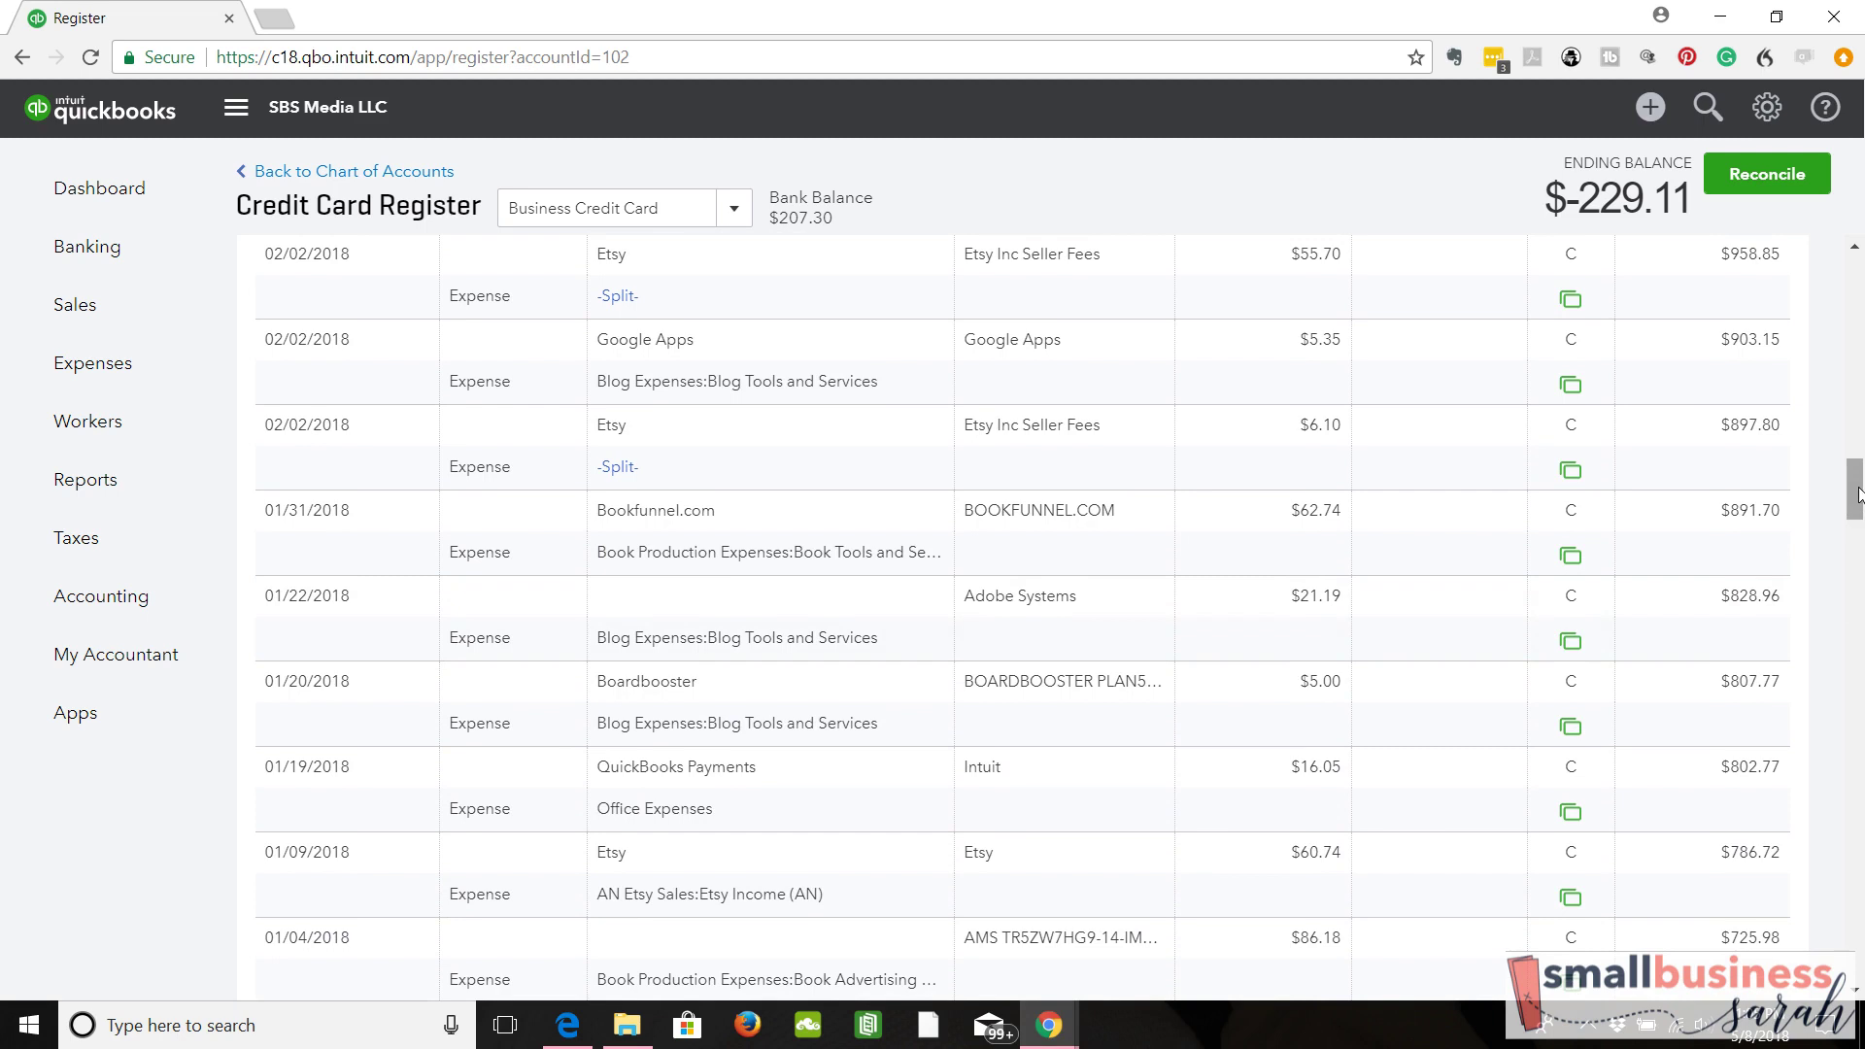
{"action": "left_click_drag", "start_coordinate": [1857, 493], "coordinate": [1860, 503]}
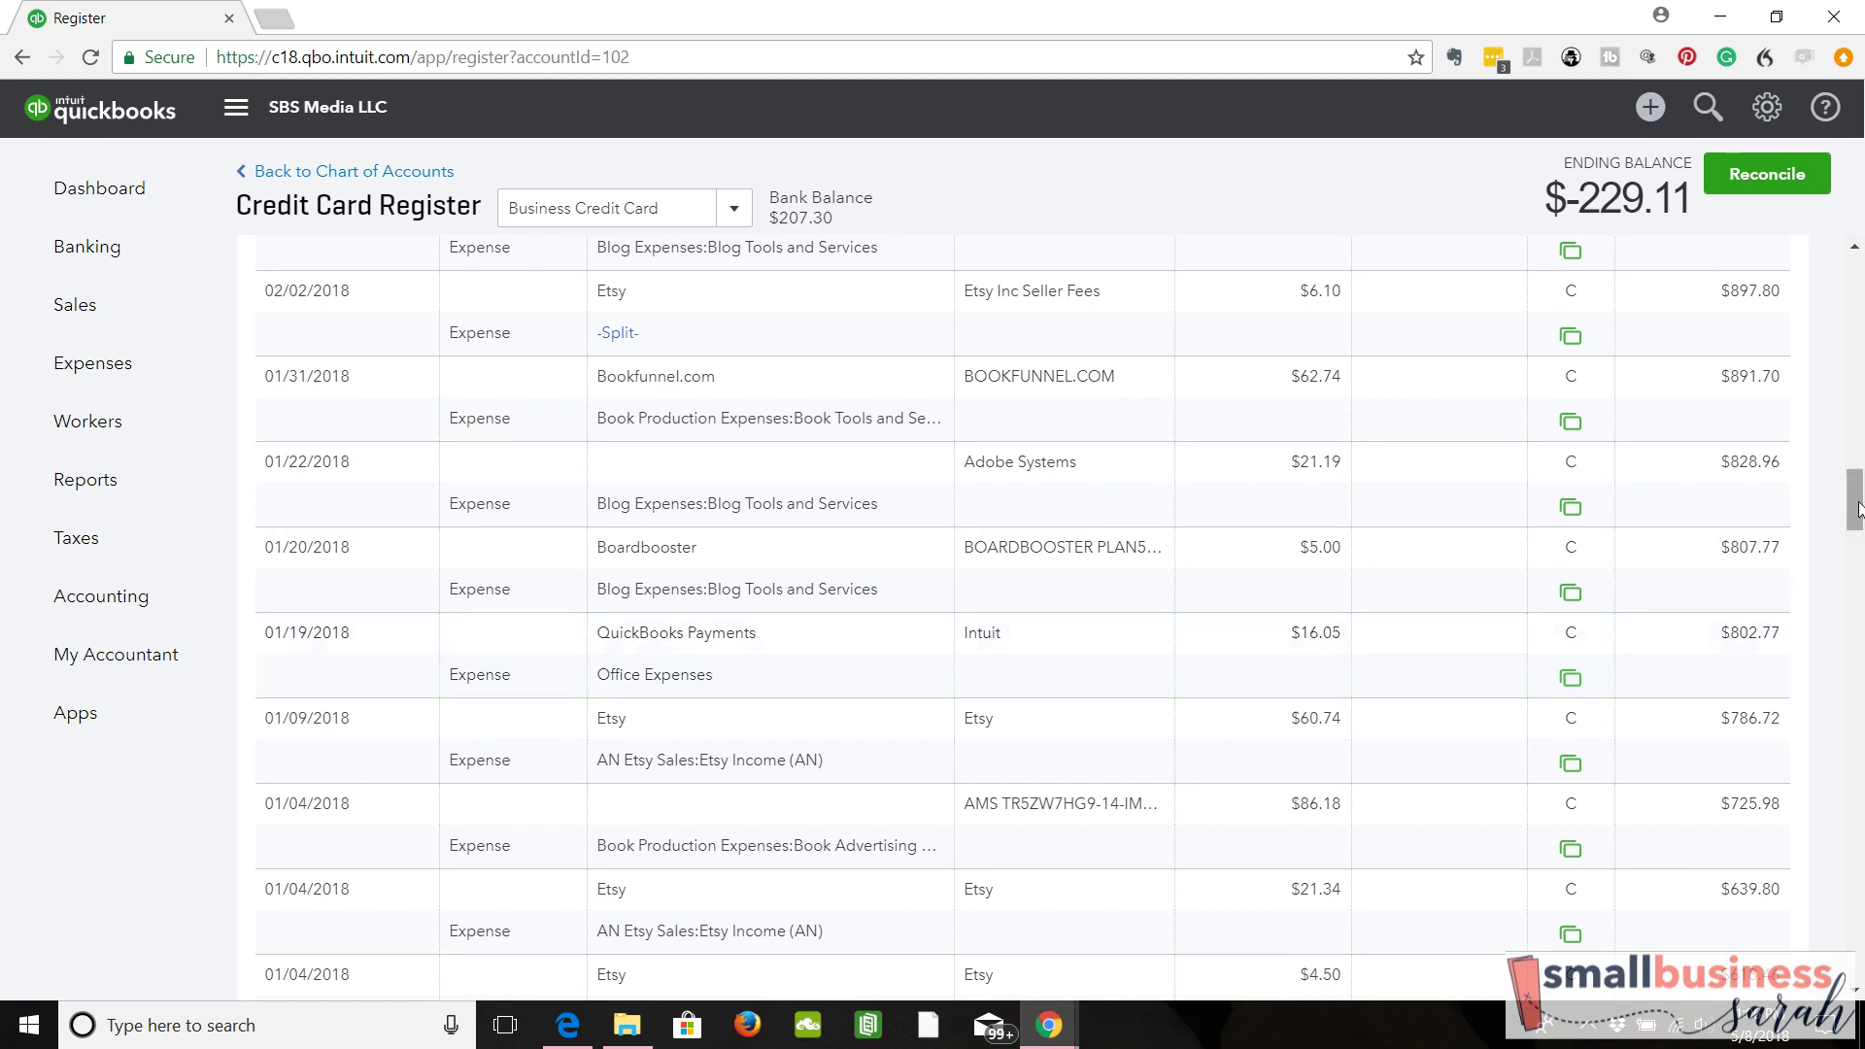
{"action": "scroll", "coordinate": [1859, 520], "scroll_direction": "down", "scroll_amount": 1}
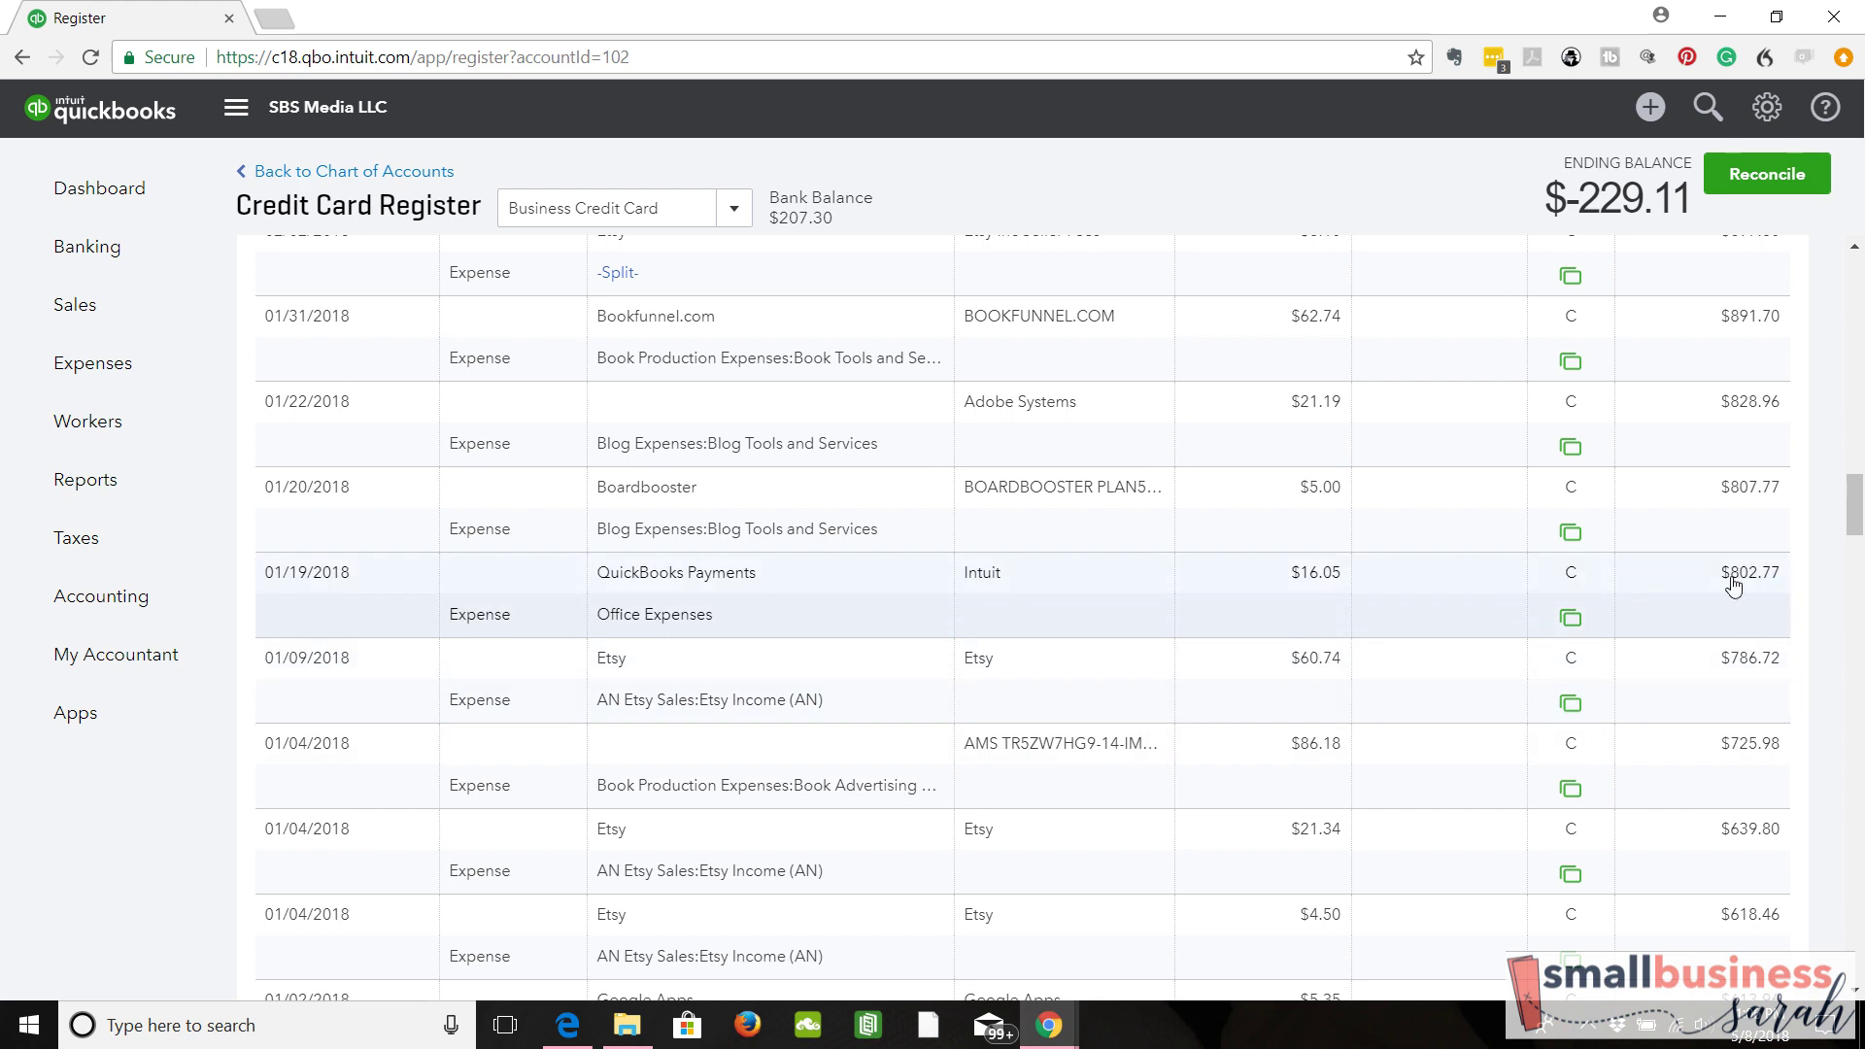
{"action": "left_click_drag", "start_coordinate": [1855, 510], "coordinate": [1855, 593]}
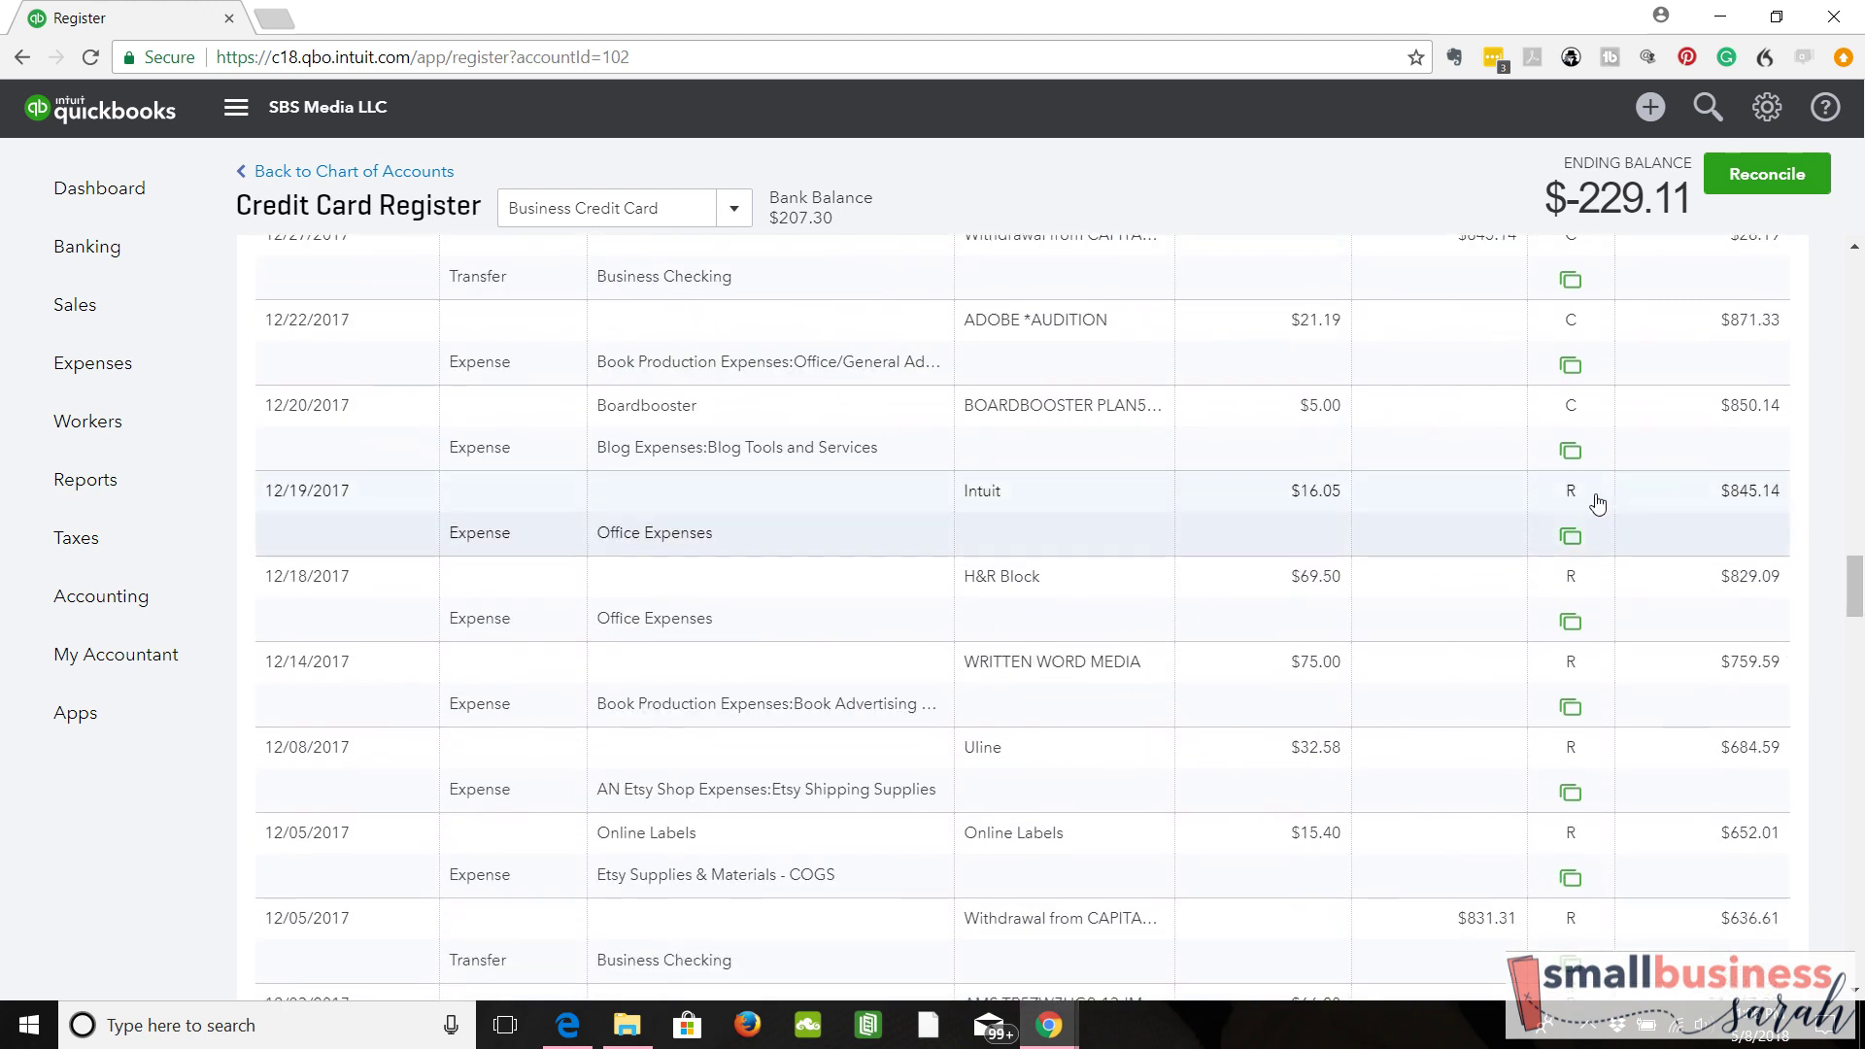
{"action": "mouse_move", "coordinate": [1597, 502]}
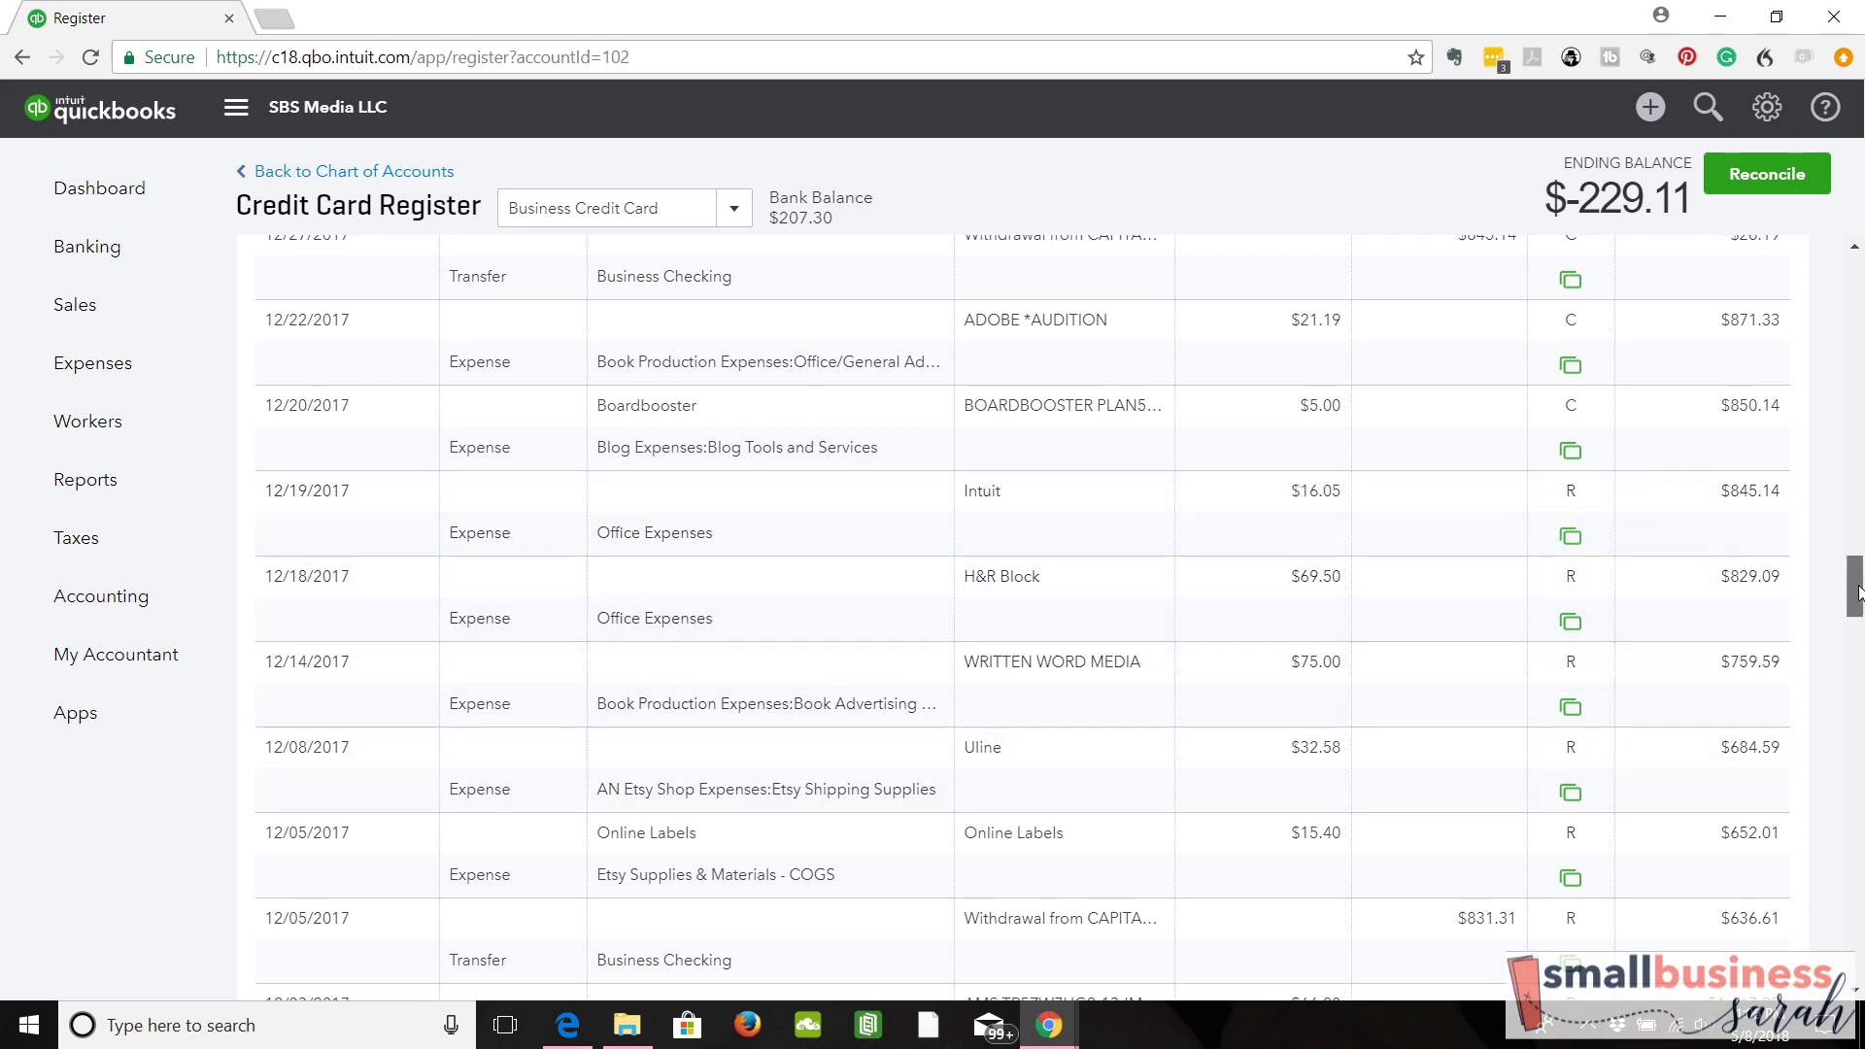
{"action": "left_click_drag", "start_coordinate": [1855, 593], "coordinate": [1855, 558]}
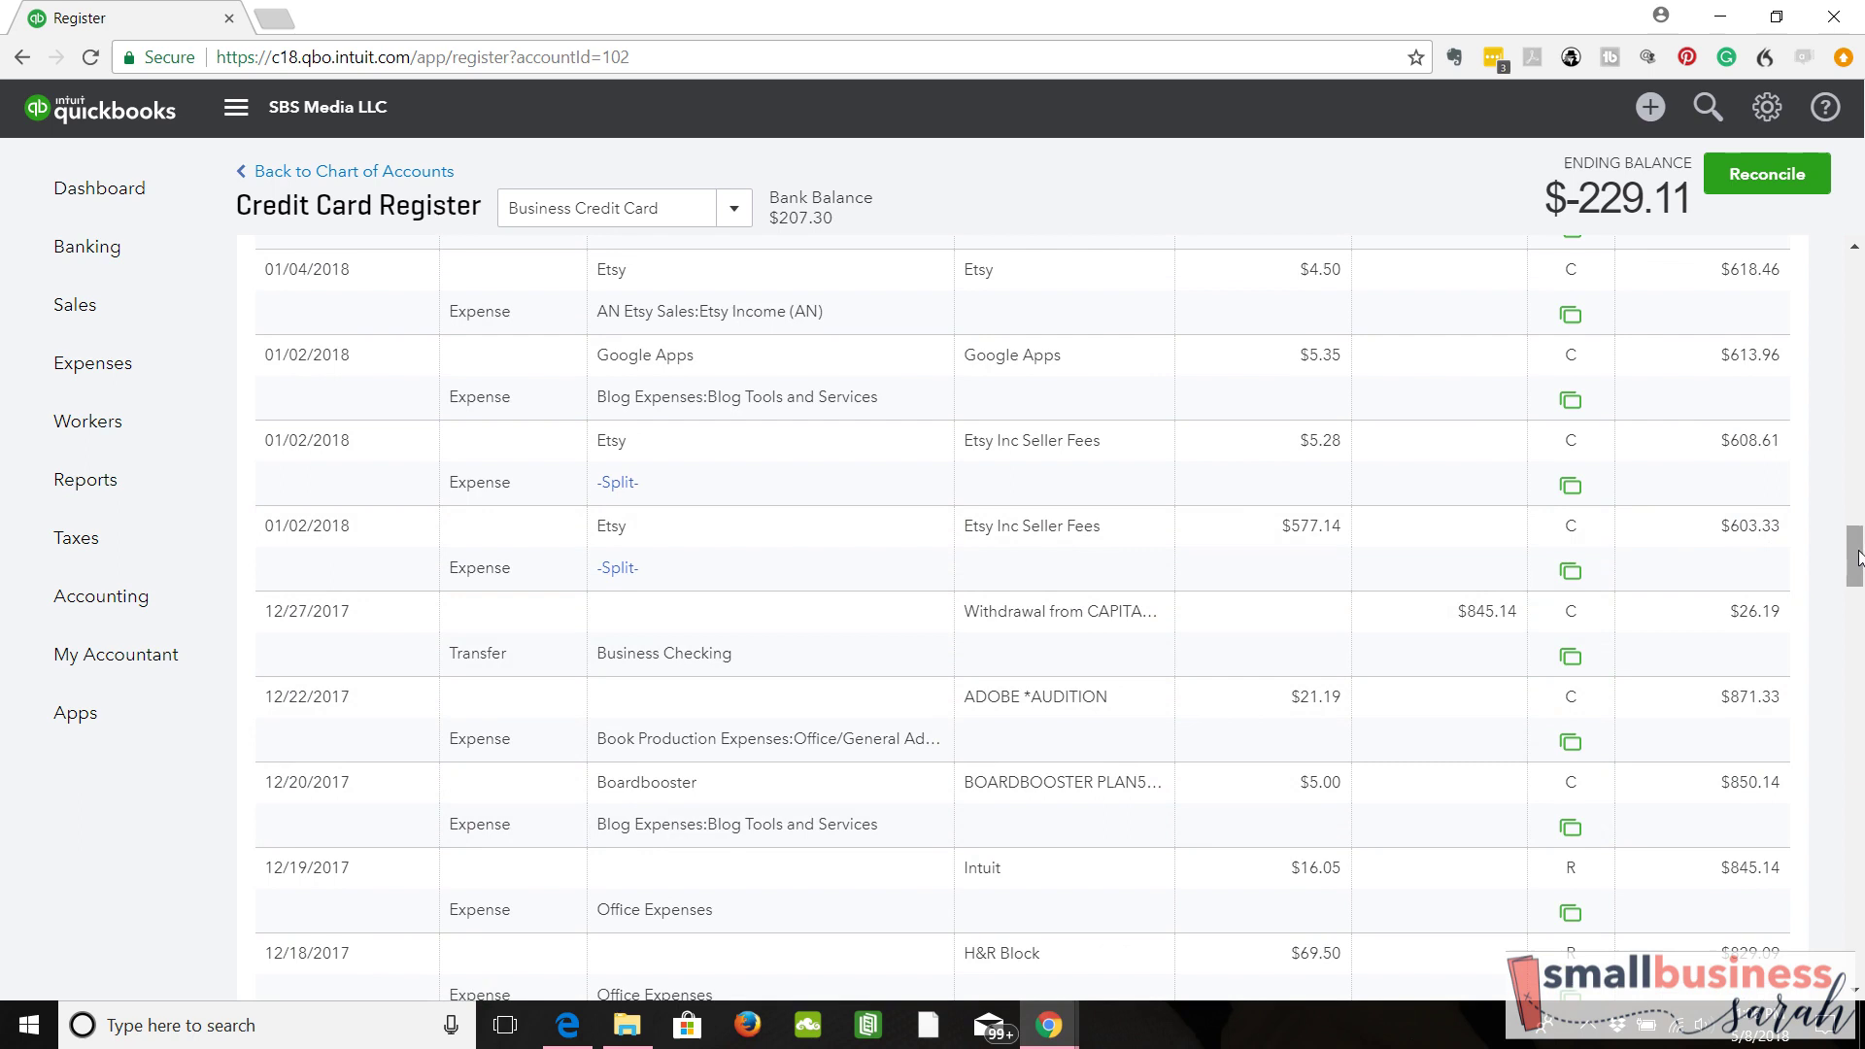
{"action": "left_click_drag", "start_coordinate": [1857, 557], "coordinate": [1857, 514]}
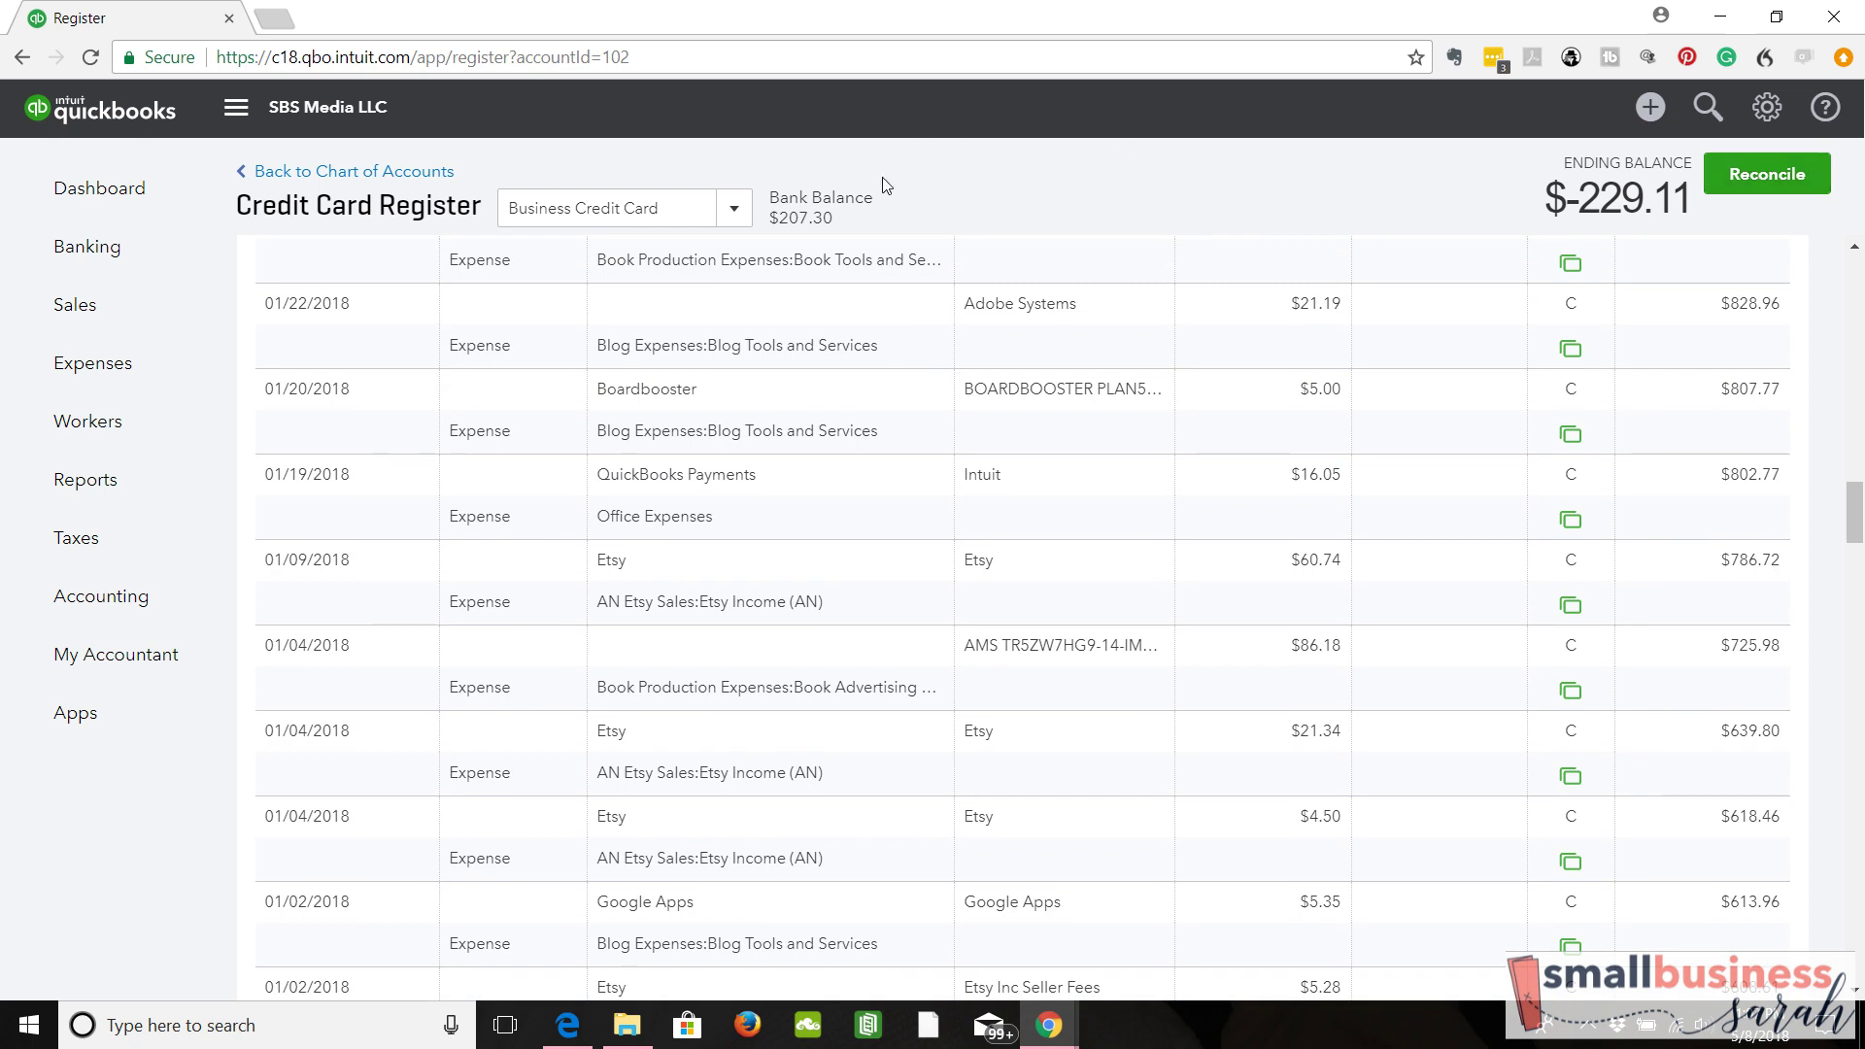
Step: Enter 802.77 as the Business Credit Card statement ending balance
{"action": "left_click", "coordinate": [1766, 192]}
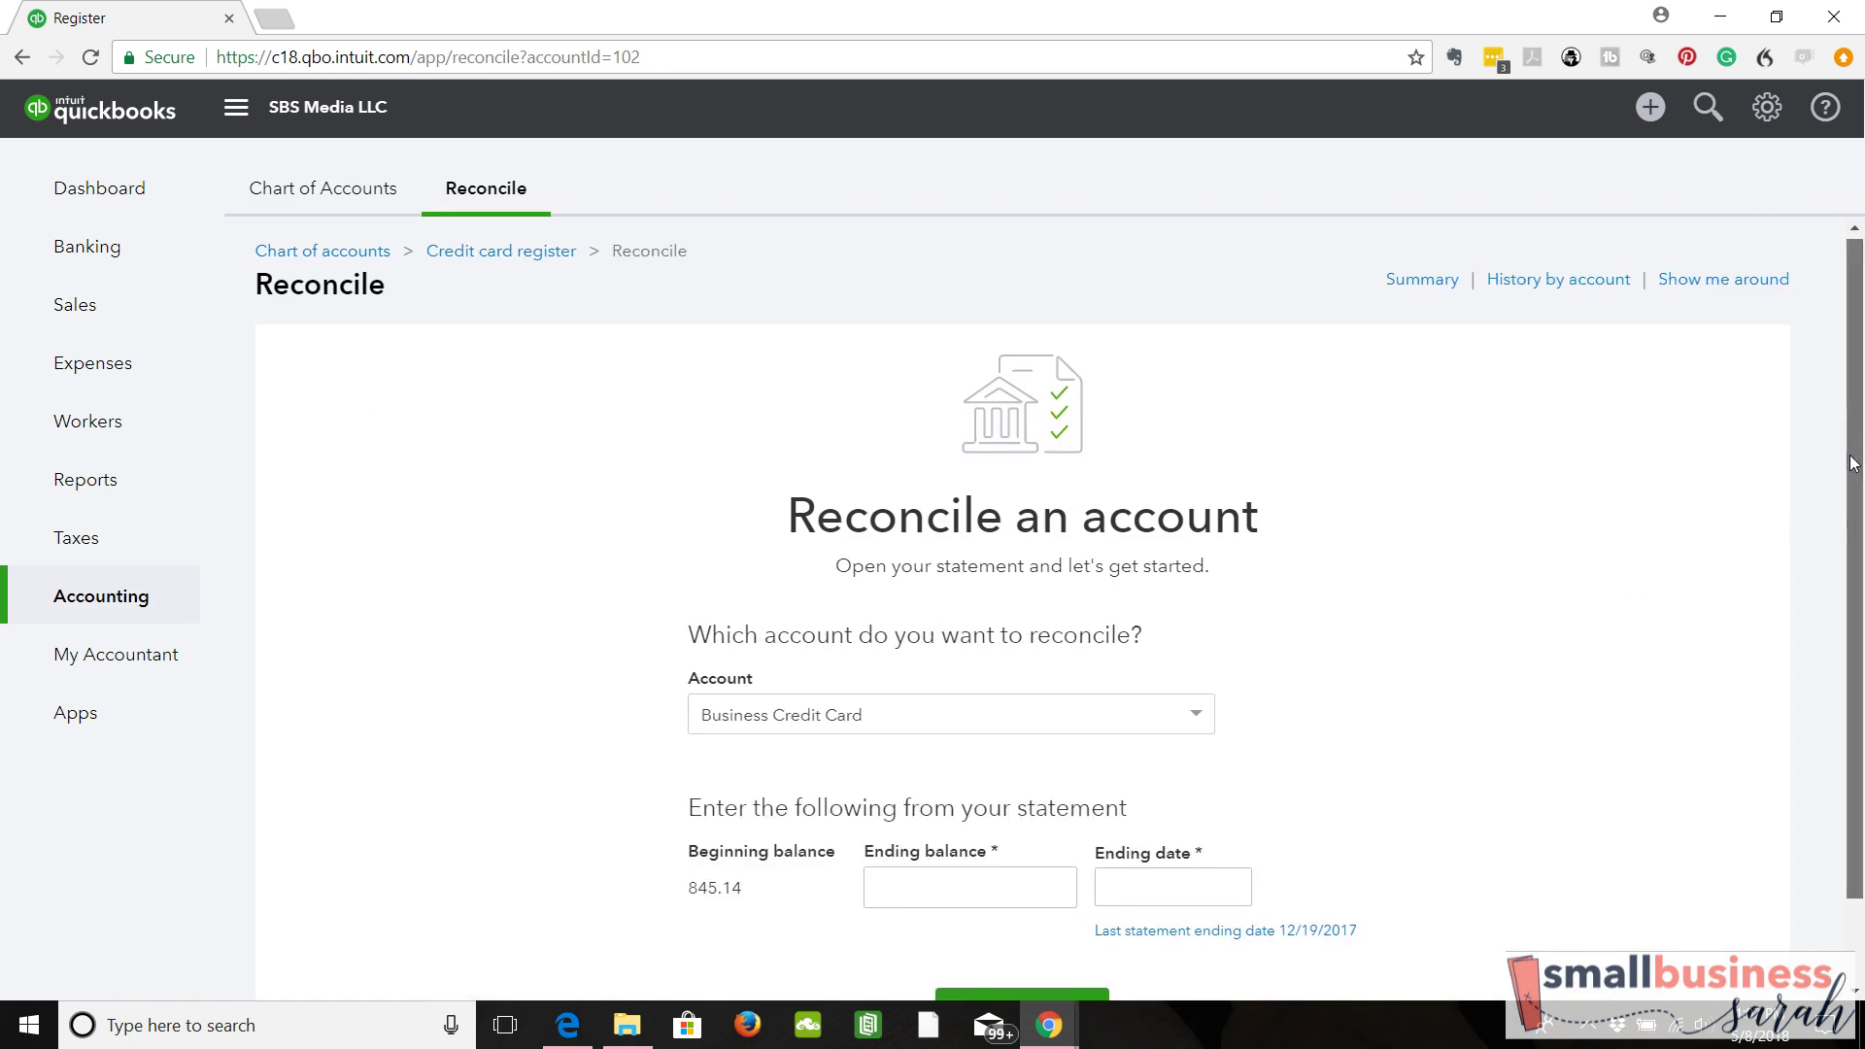
{"action": "scroll", "coordinate": [1855, 586], "scroll_direction": "down", "scroll_amount": 1}
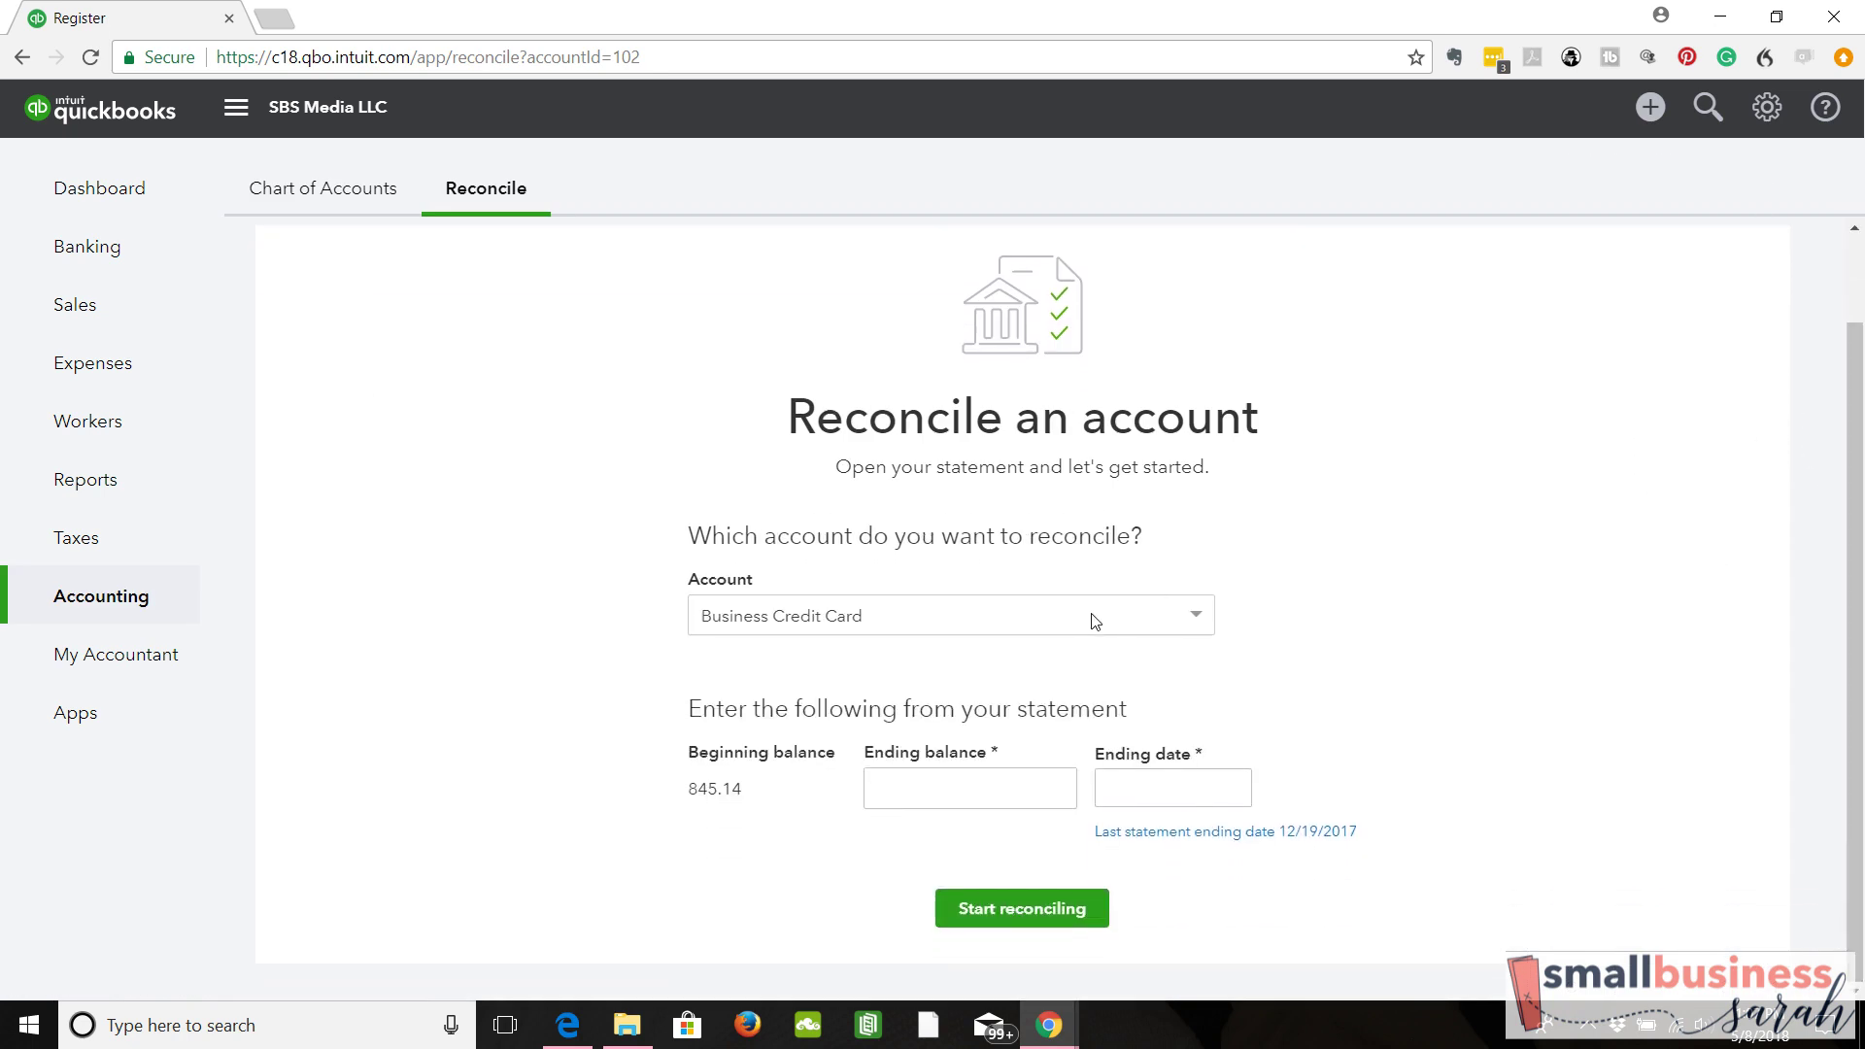
{"action": "left_click", "coordinate": [942, 785]}
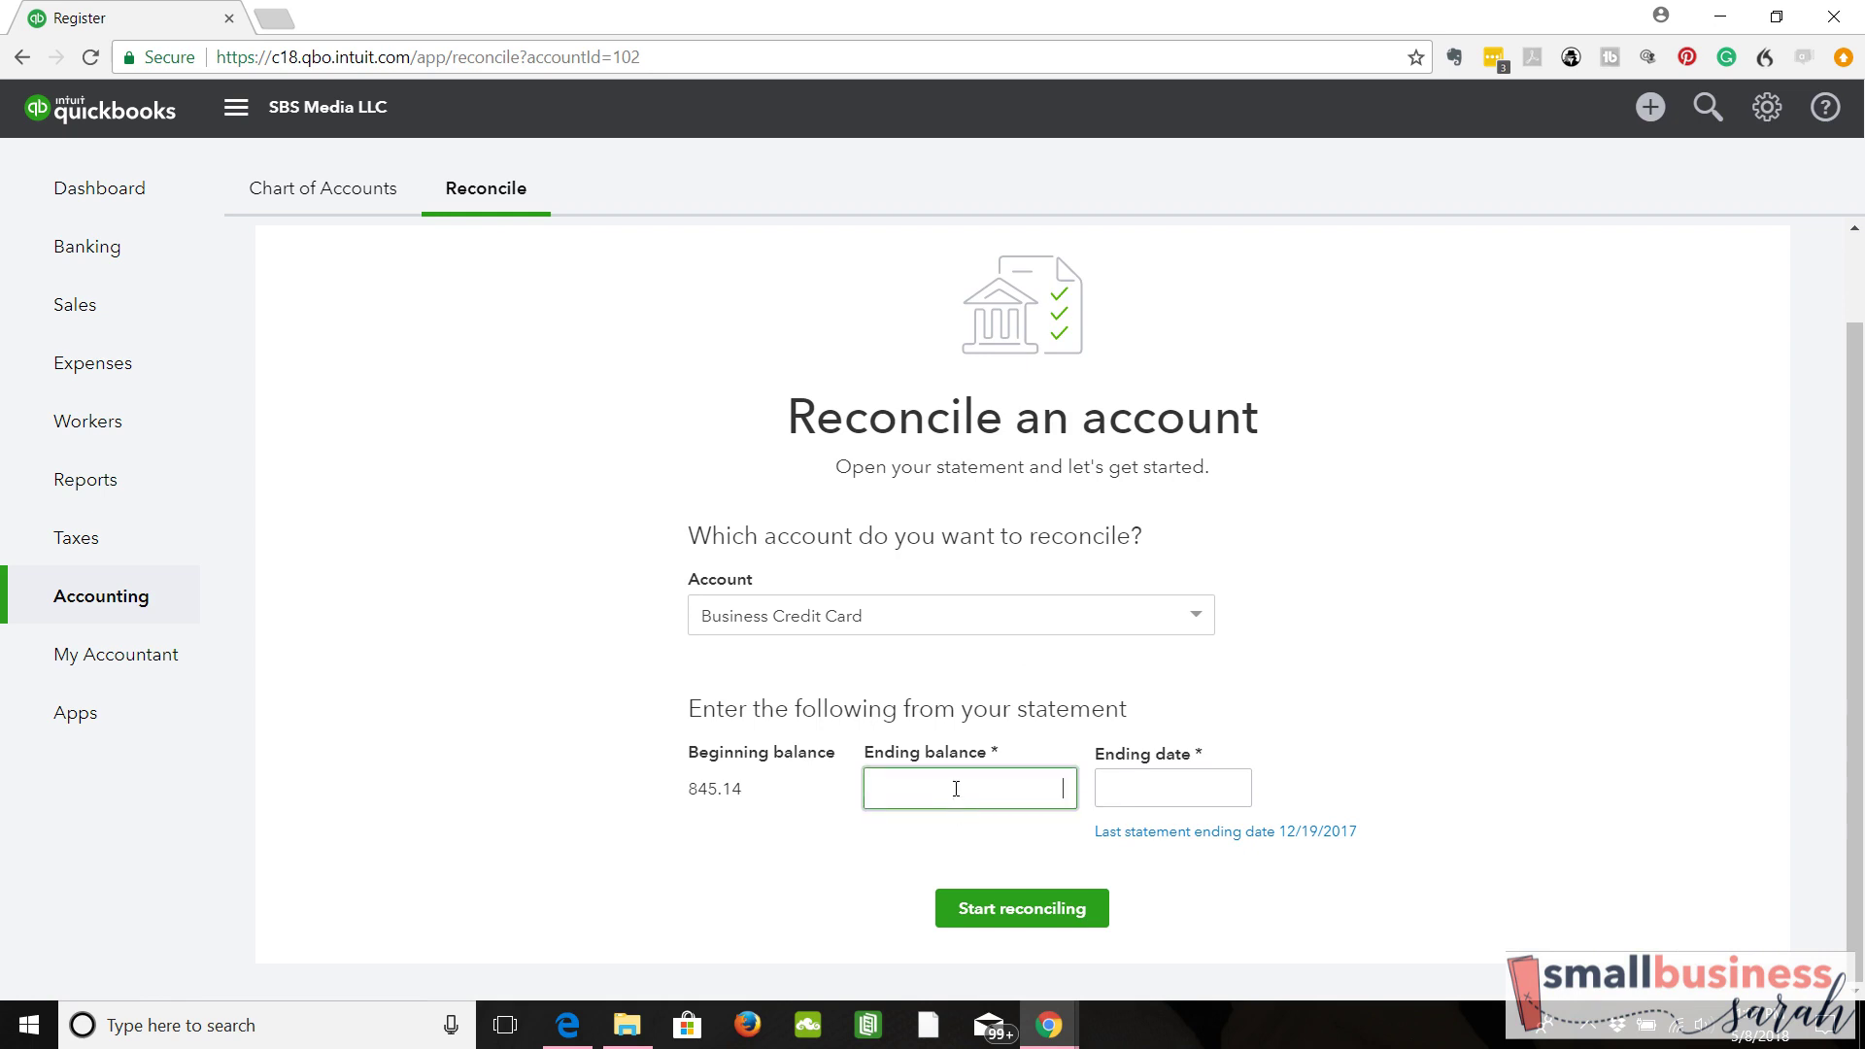
{"action": "type", "text": "802.77"}
Step: Set the statement ending date to 01/19/2018 and start reconciling
{"action": "left_click", "coordinate": [1231, 787]}
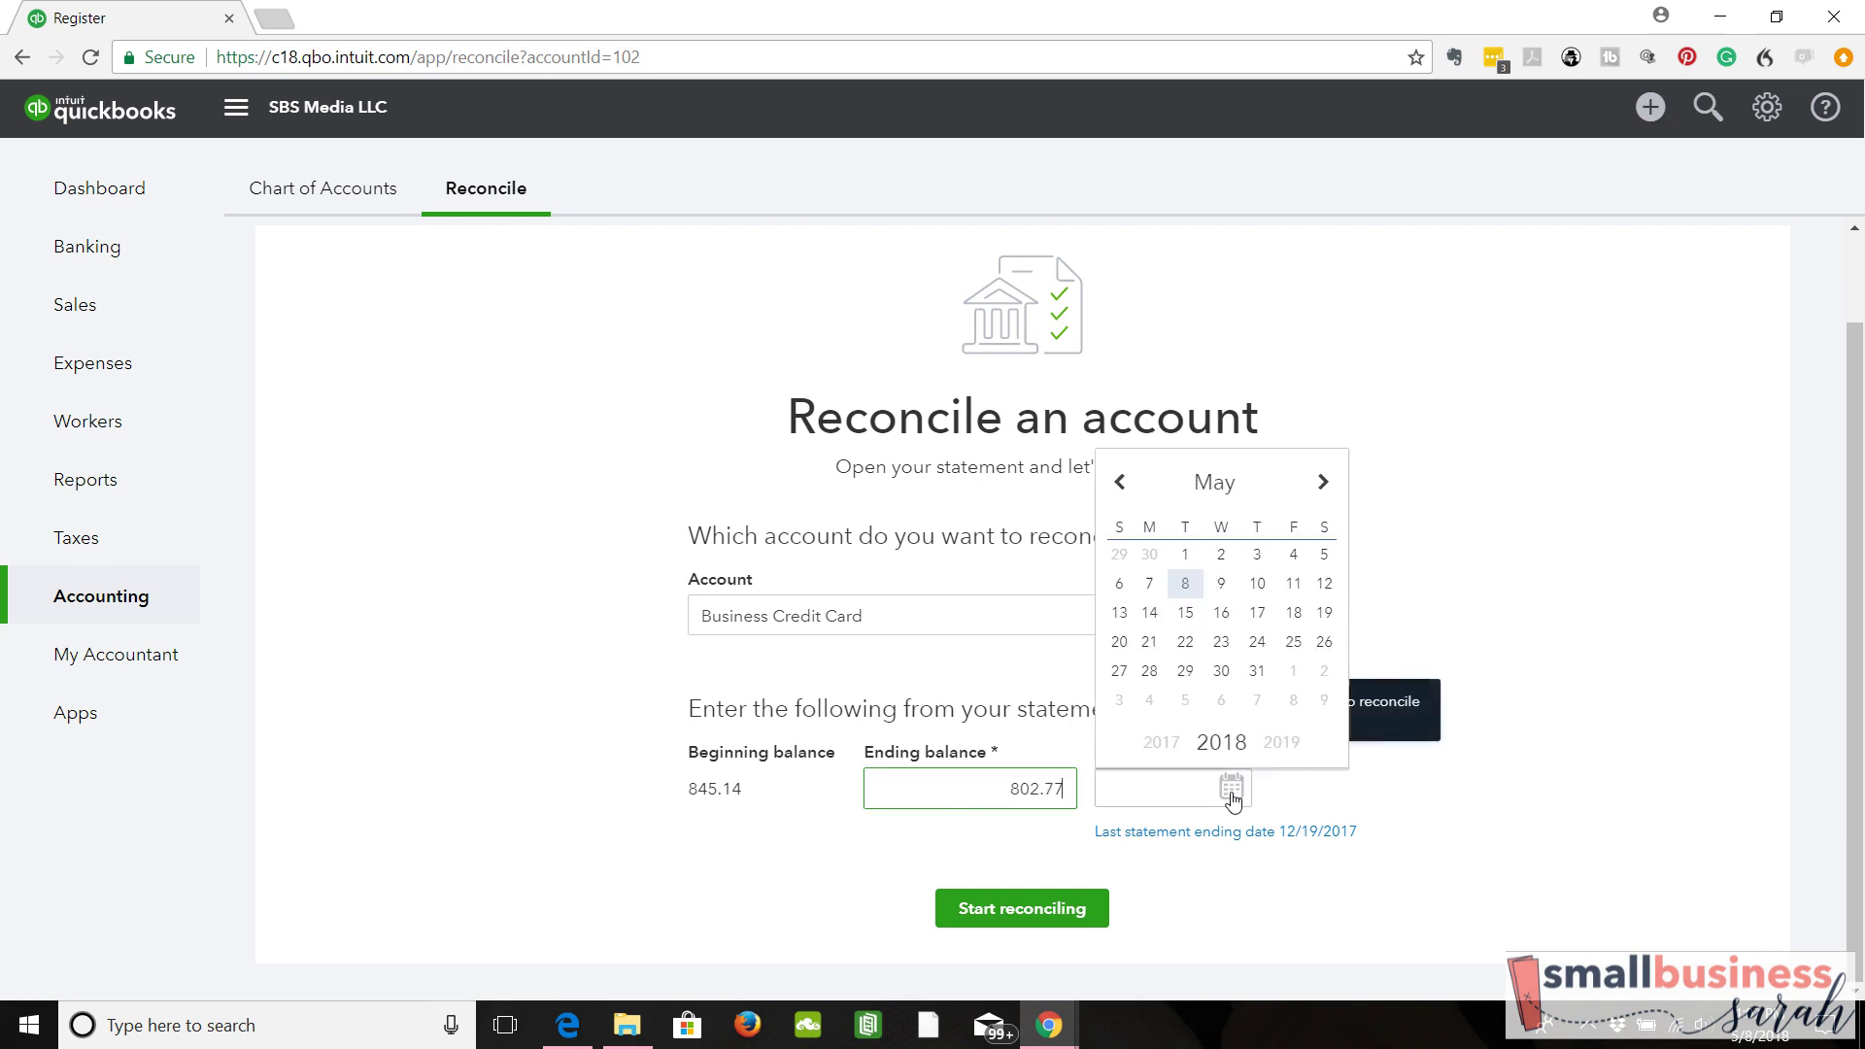
{"action": "left_click", "coordinate": [1122, 483]}
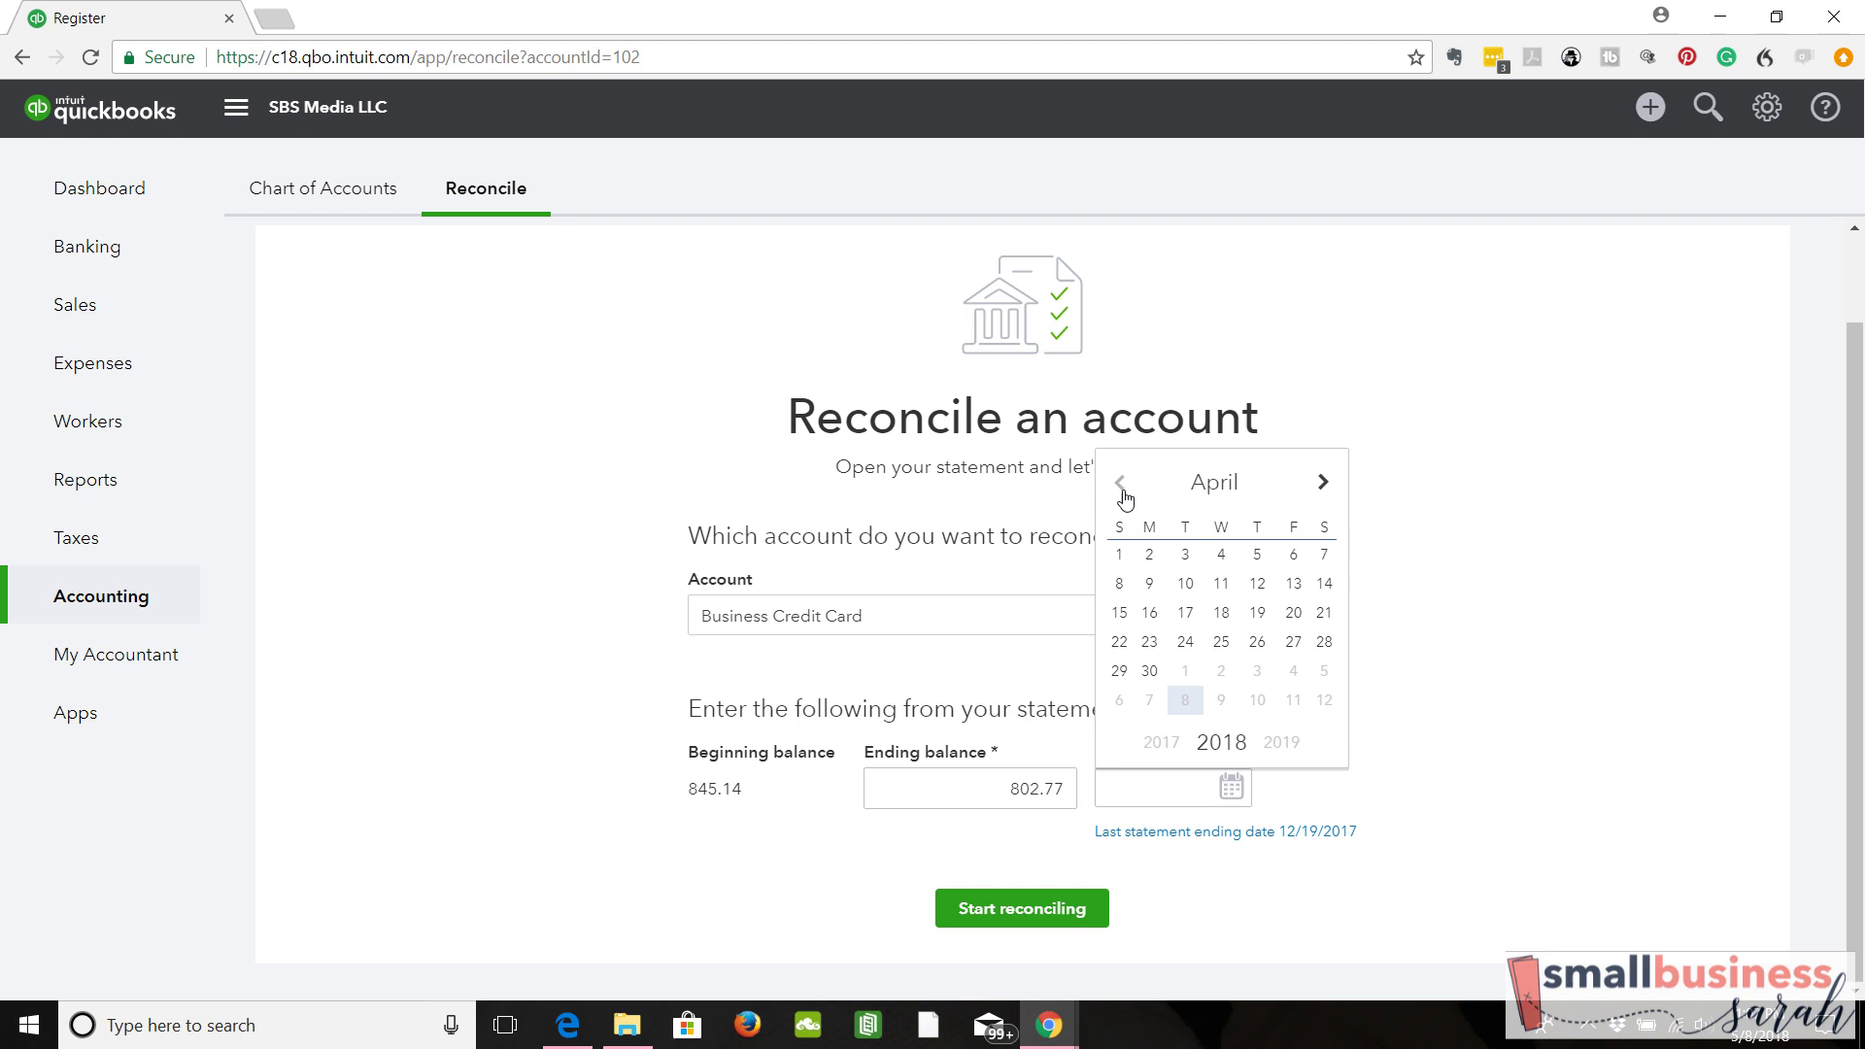
{"action": "left_click", "coordinate": [1122, 483]}
{"action": "left_click", "coordinate": [1122, 484]}
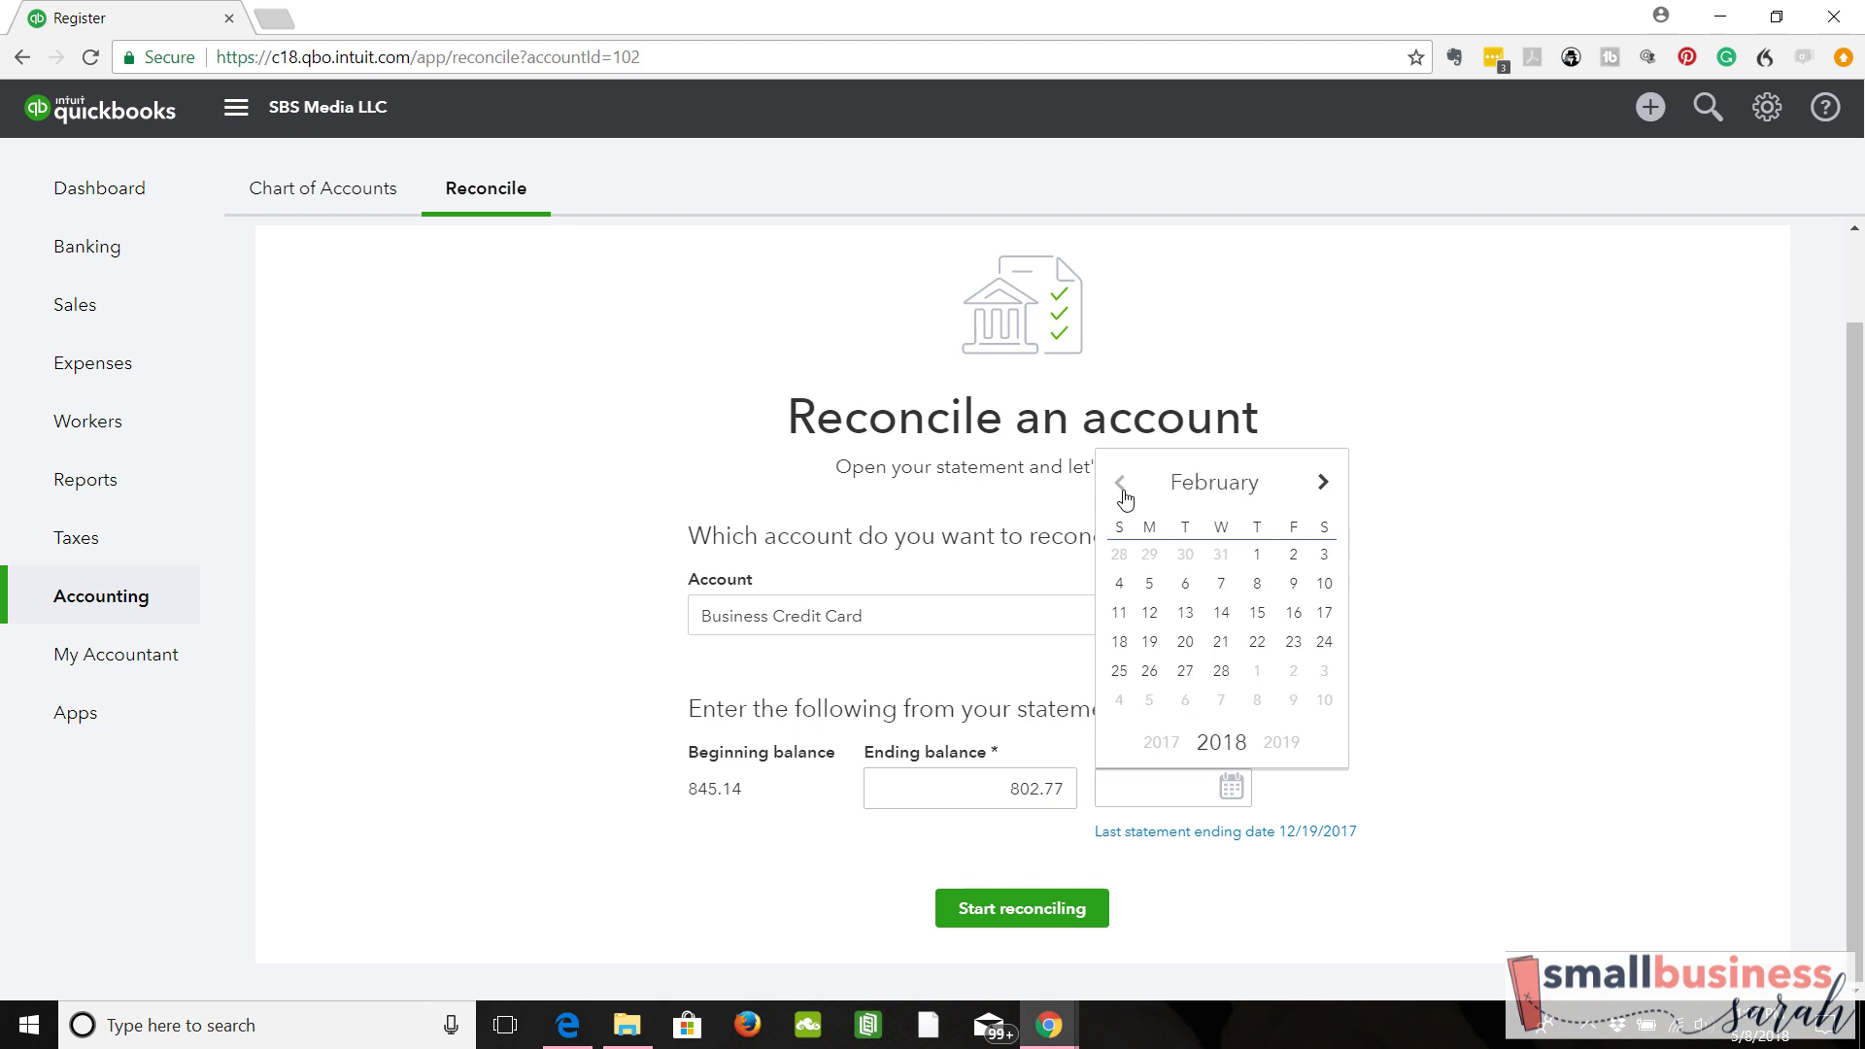
{"action": "left_click", "coordinate": [1122, 483]}
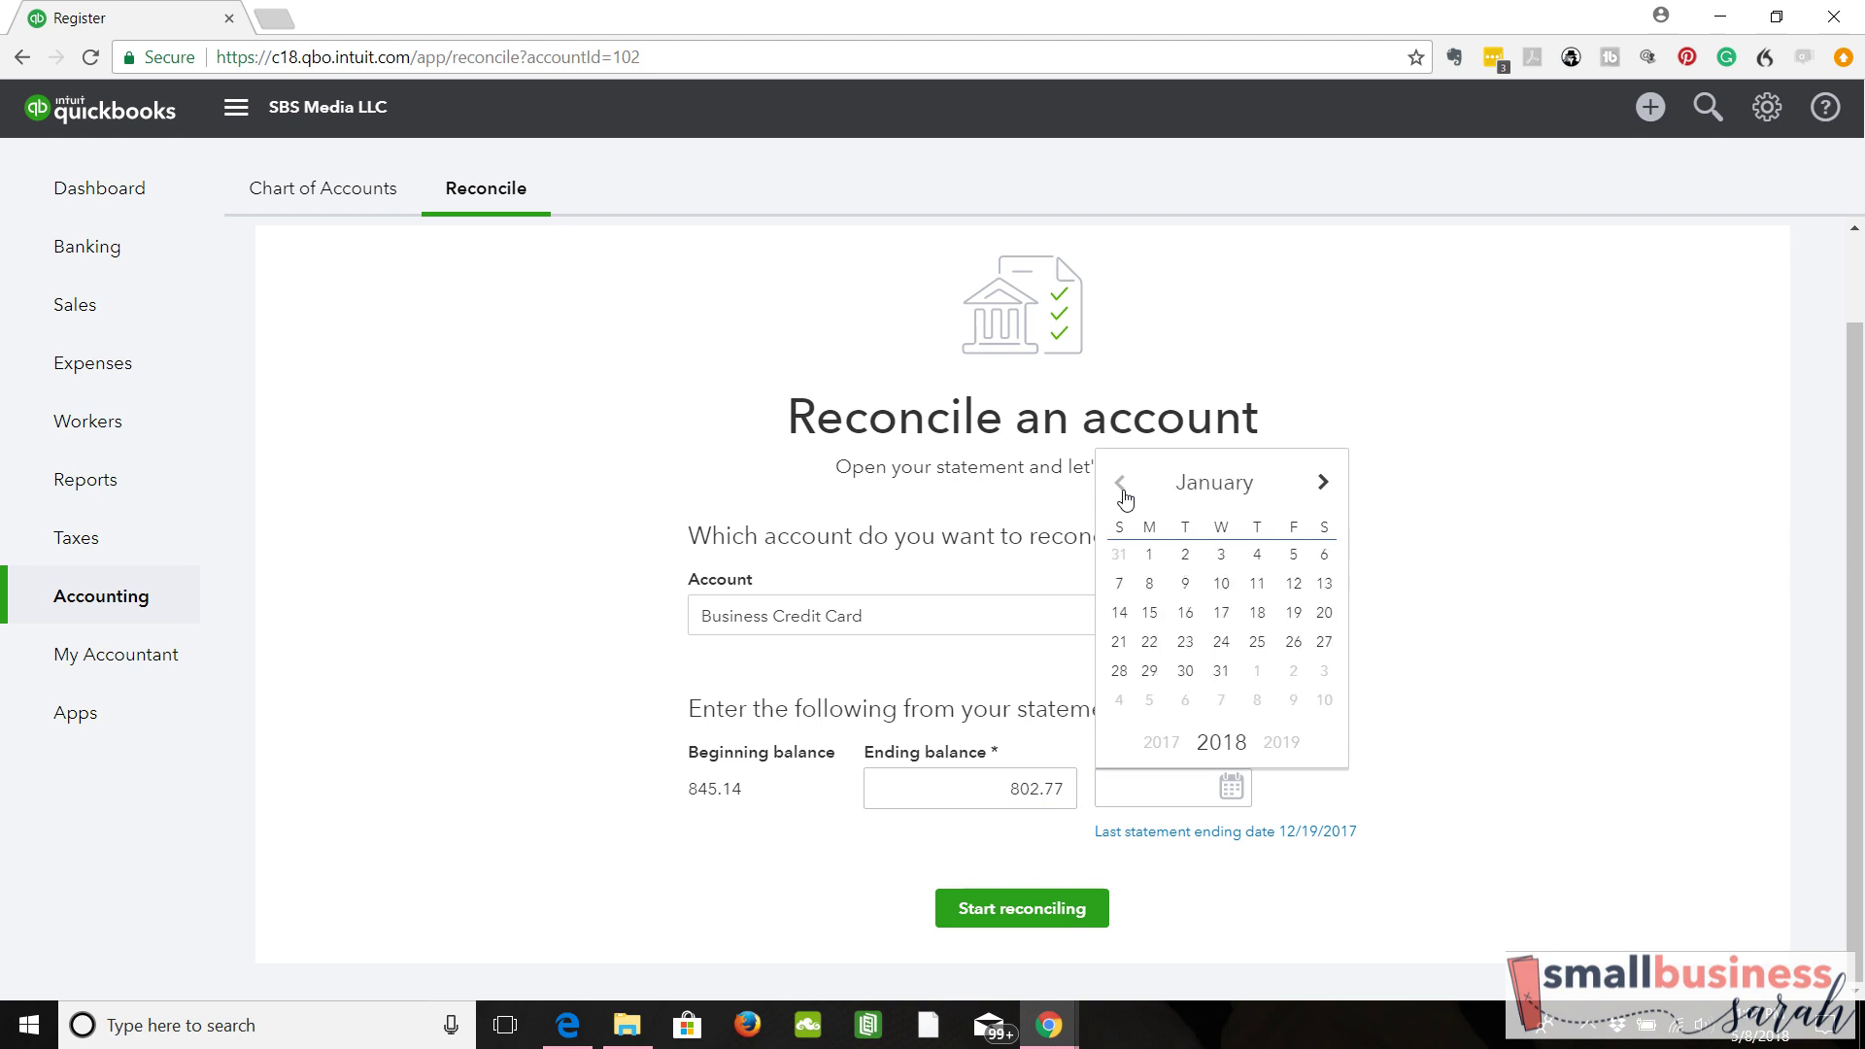
{"action": "left_click", "coordinate": [1294, 613]}
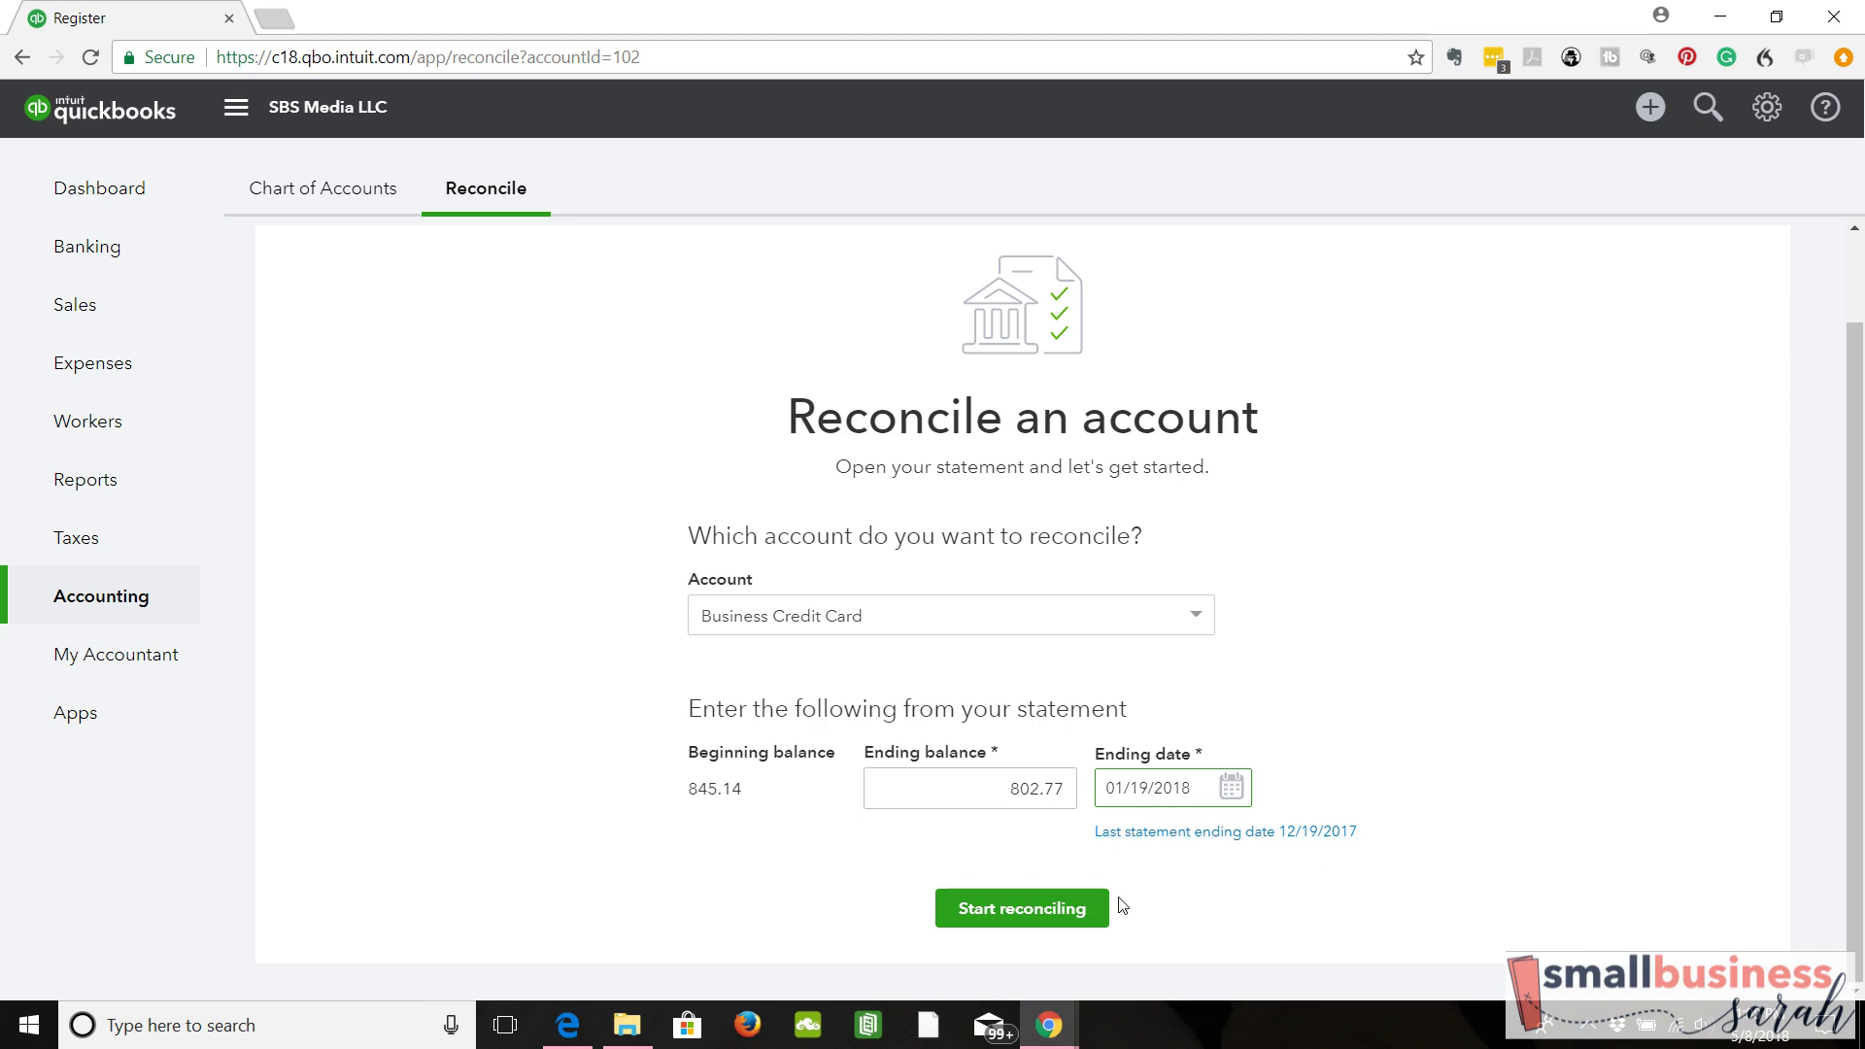
{"action": "left_click", "coordinate": [1004, 923]}
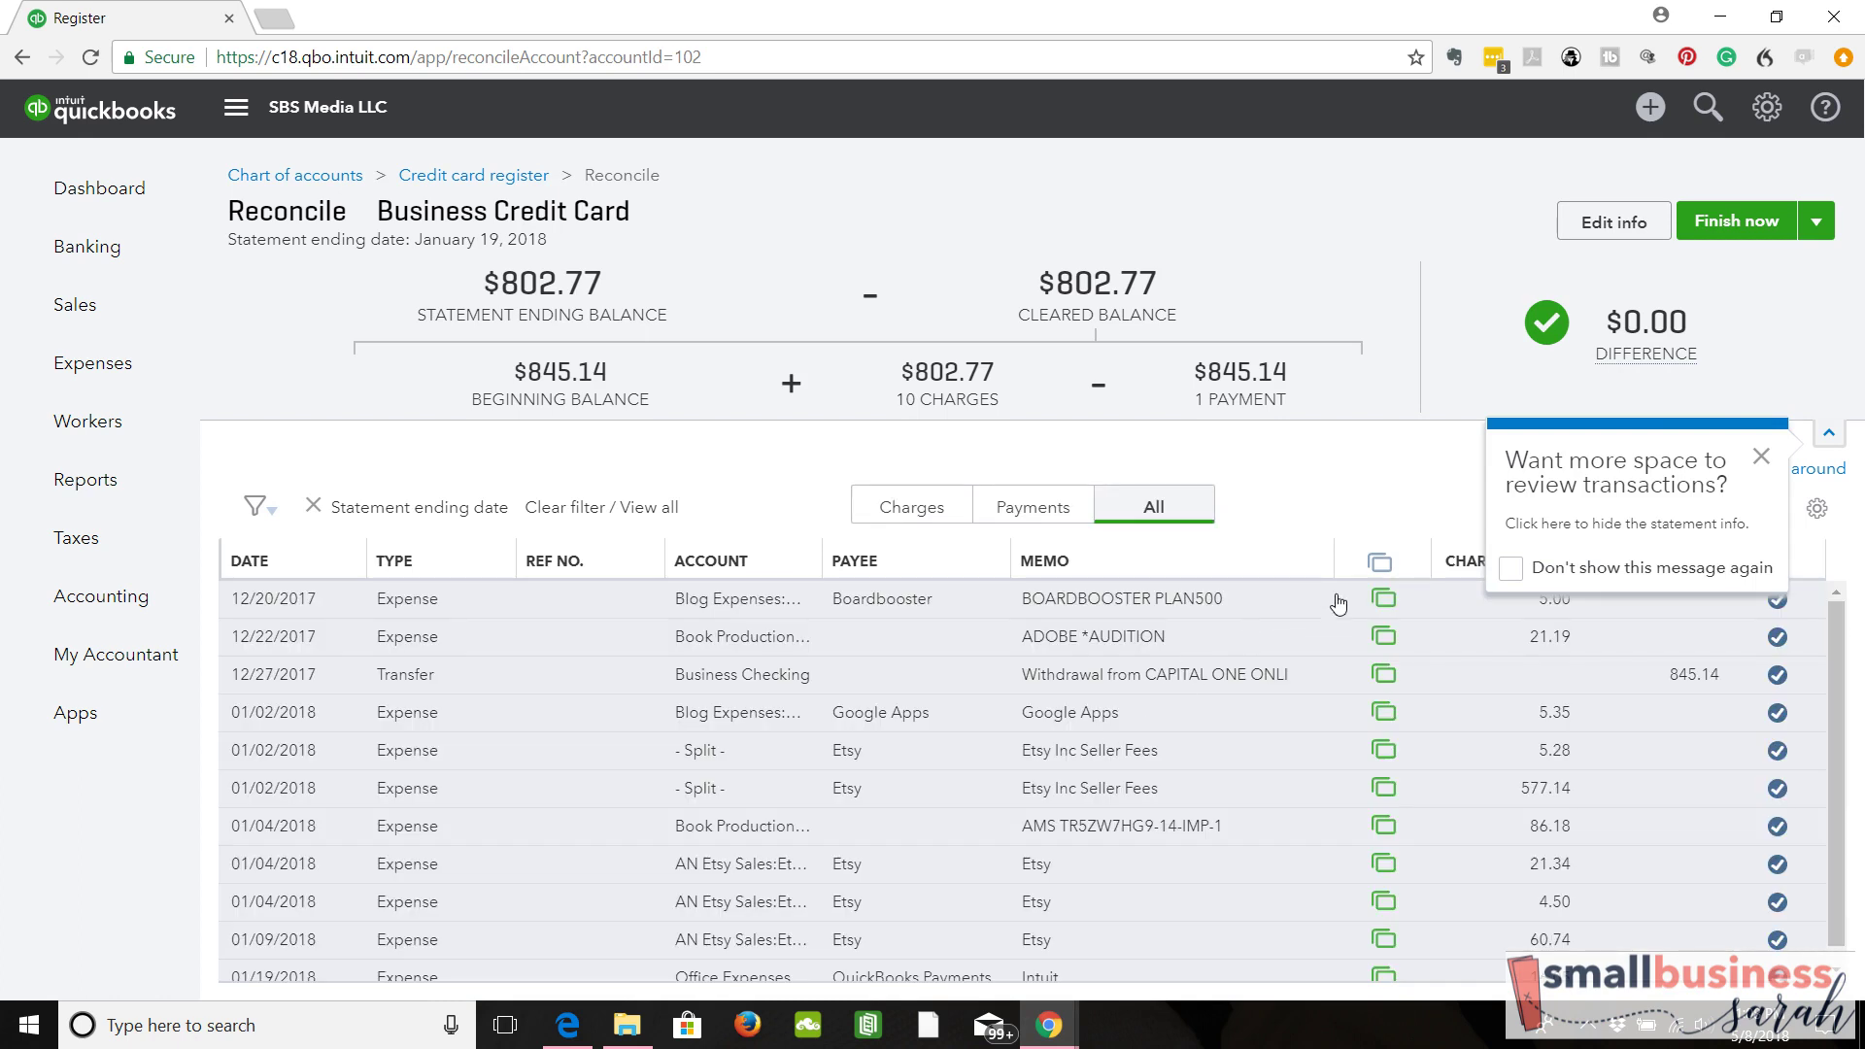
Step: Close the 'Want more space' and 'see more transactions' tips, then review the charges and payment
{"action": "left_click", "coordinate": [1762, 458]}
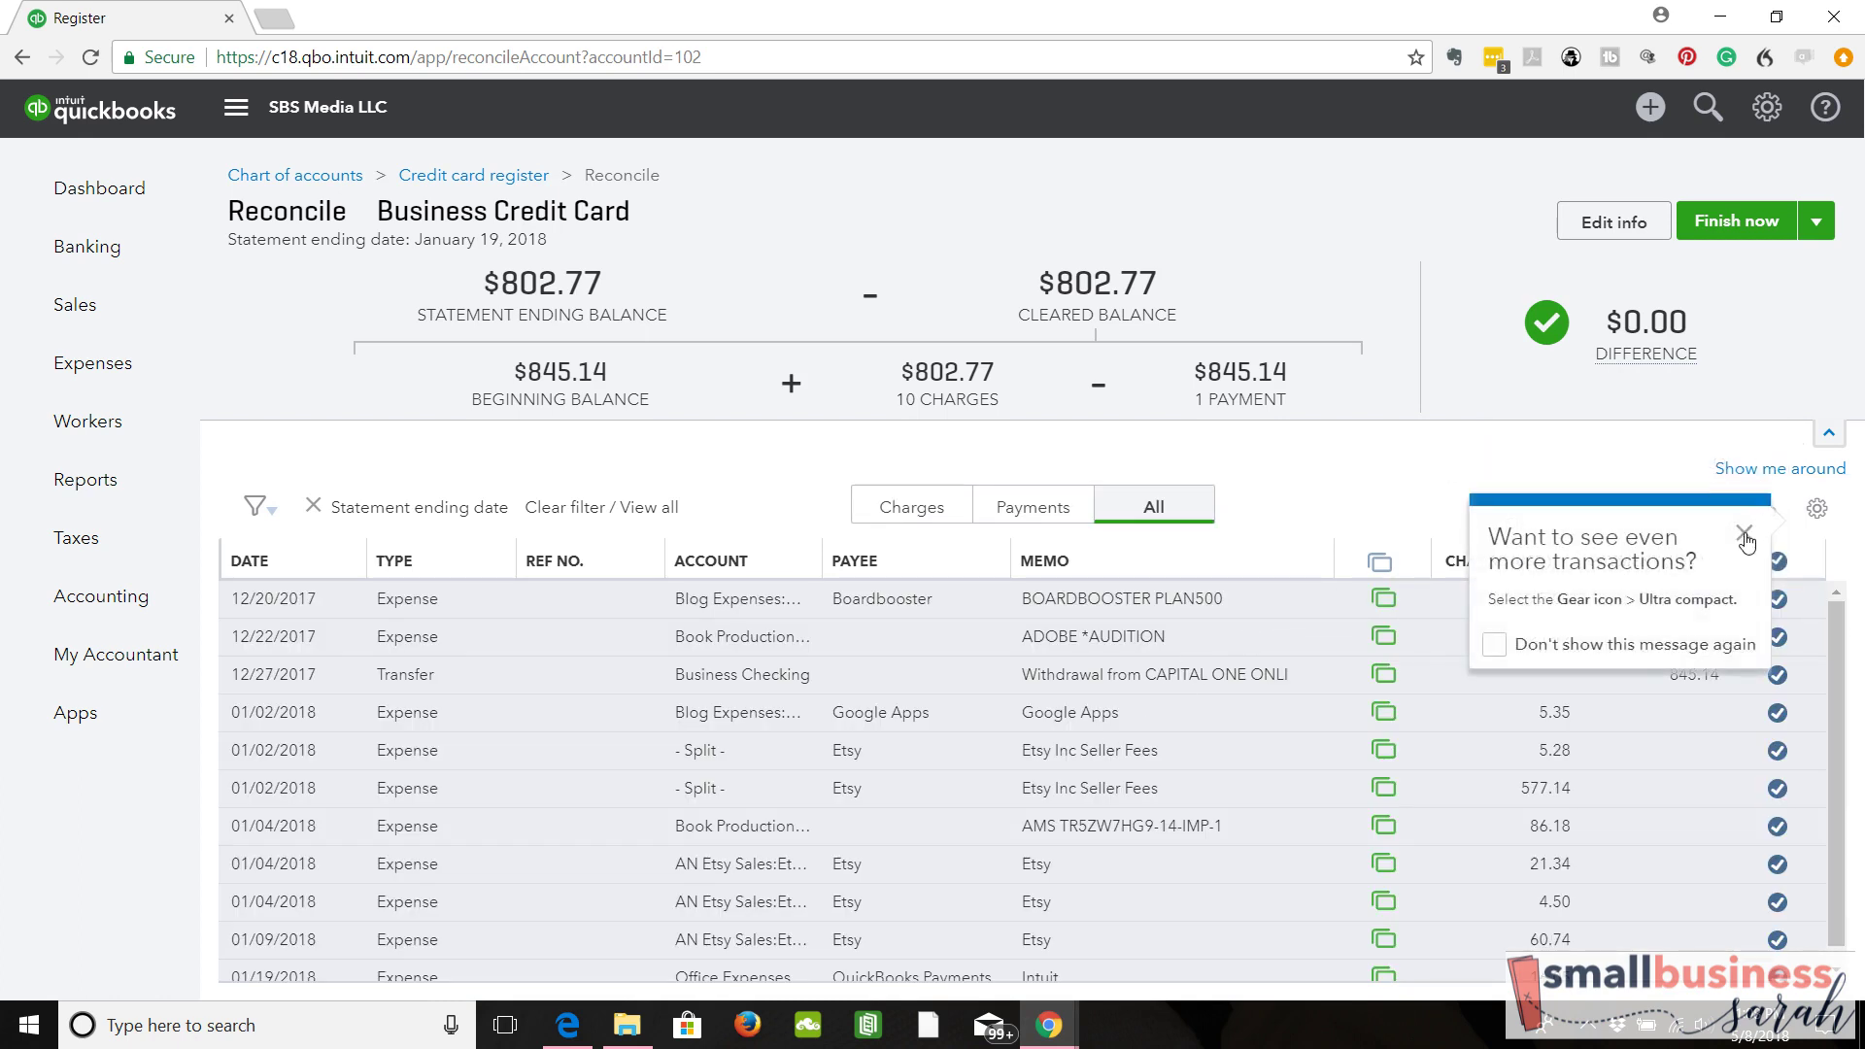
{"action": "left_click", "coordinate": [1745, 535]}
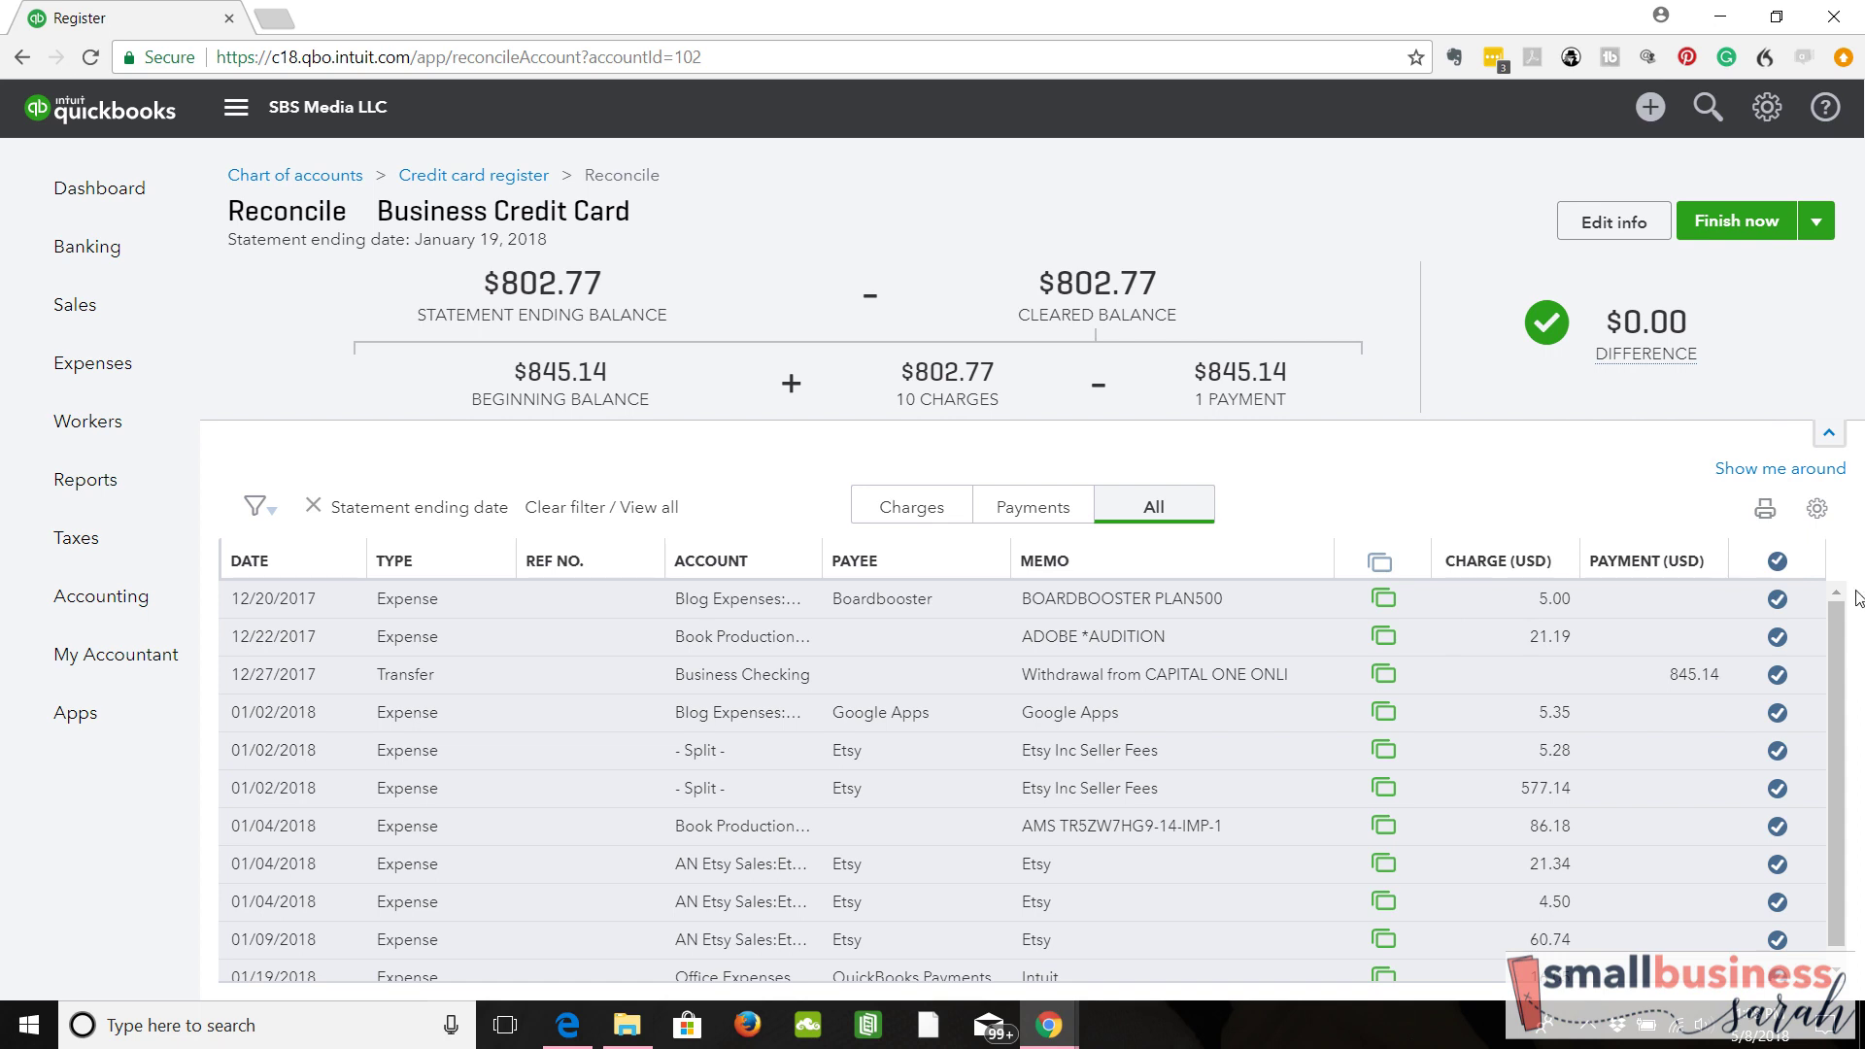
{"action": "scroll", "coordinate": [1847, 644], "scroll_direction": "down", "scroll_amount": 1}
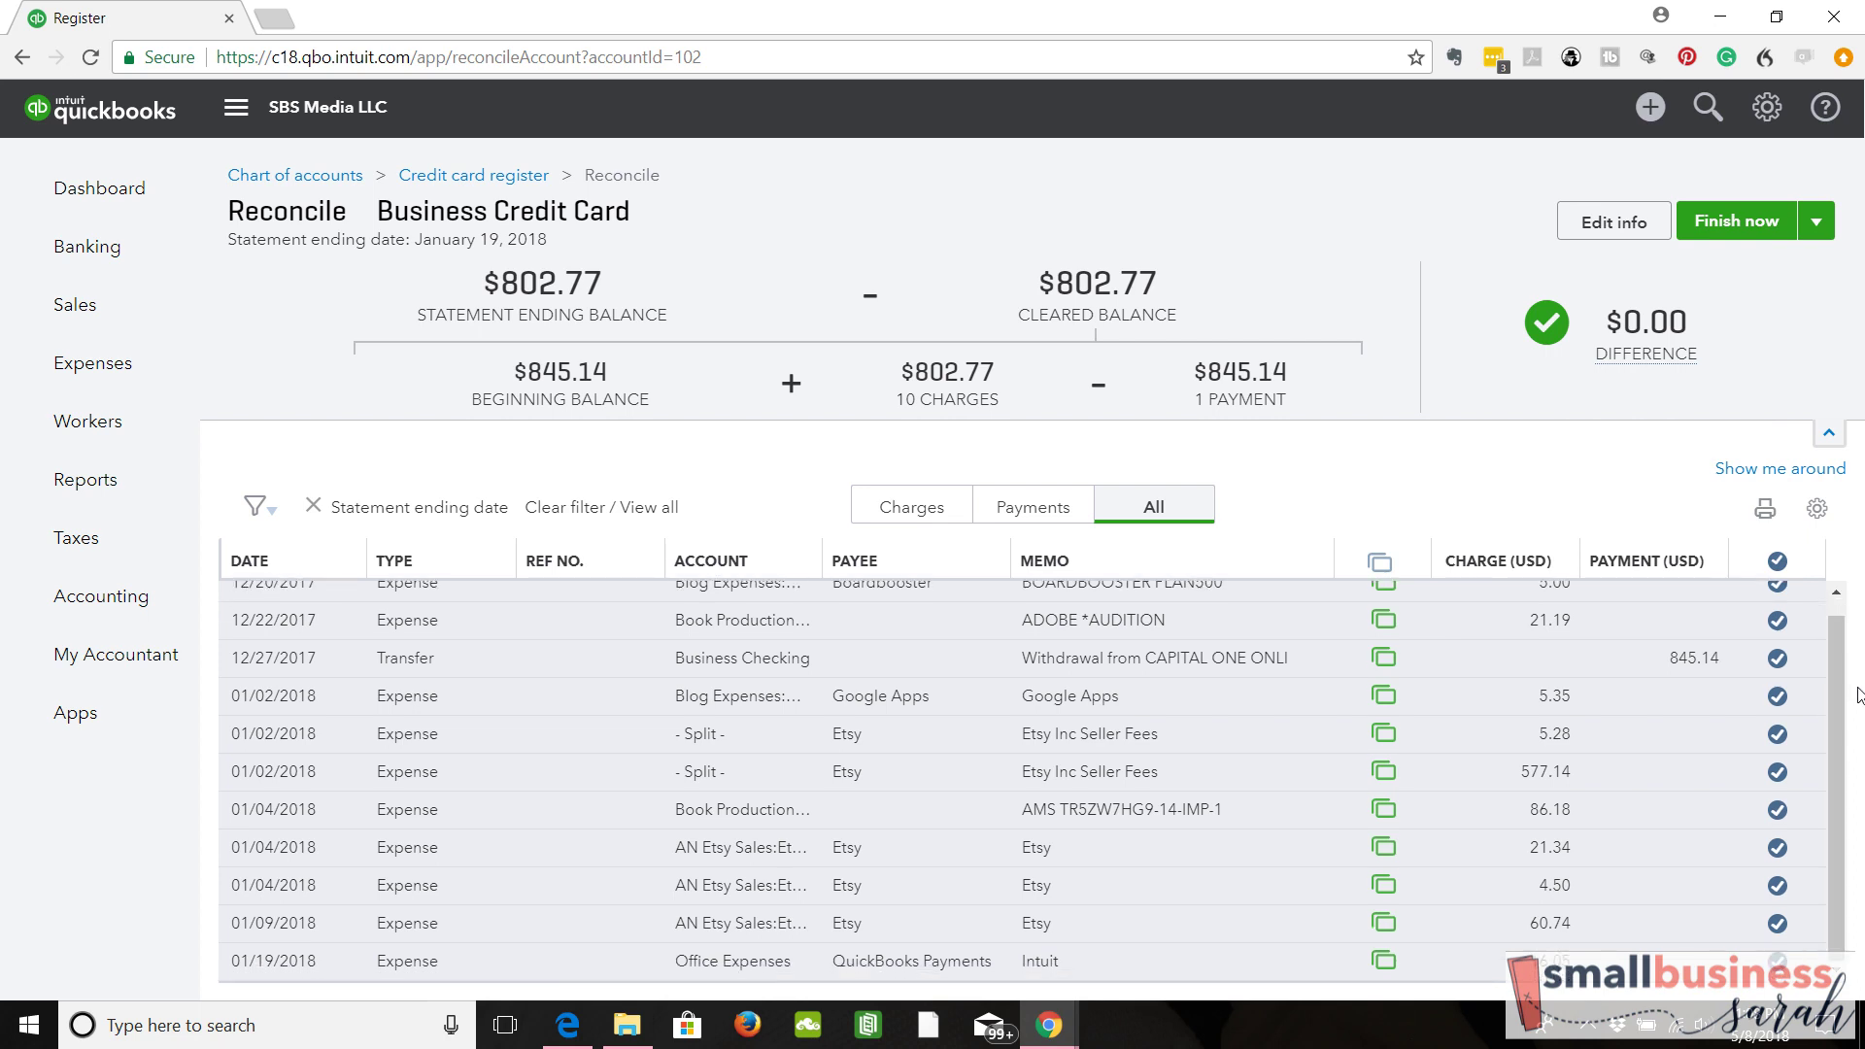
{"action": "scroll", "coordinate": [1838, 751], "scroll_direction": "up", "scroll_amount": 1}
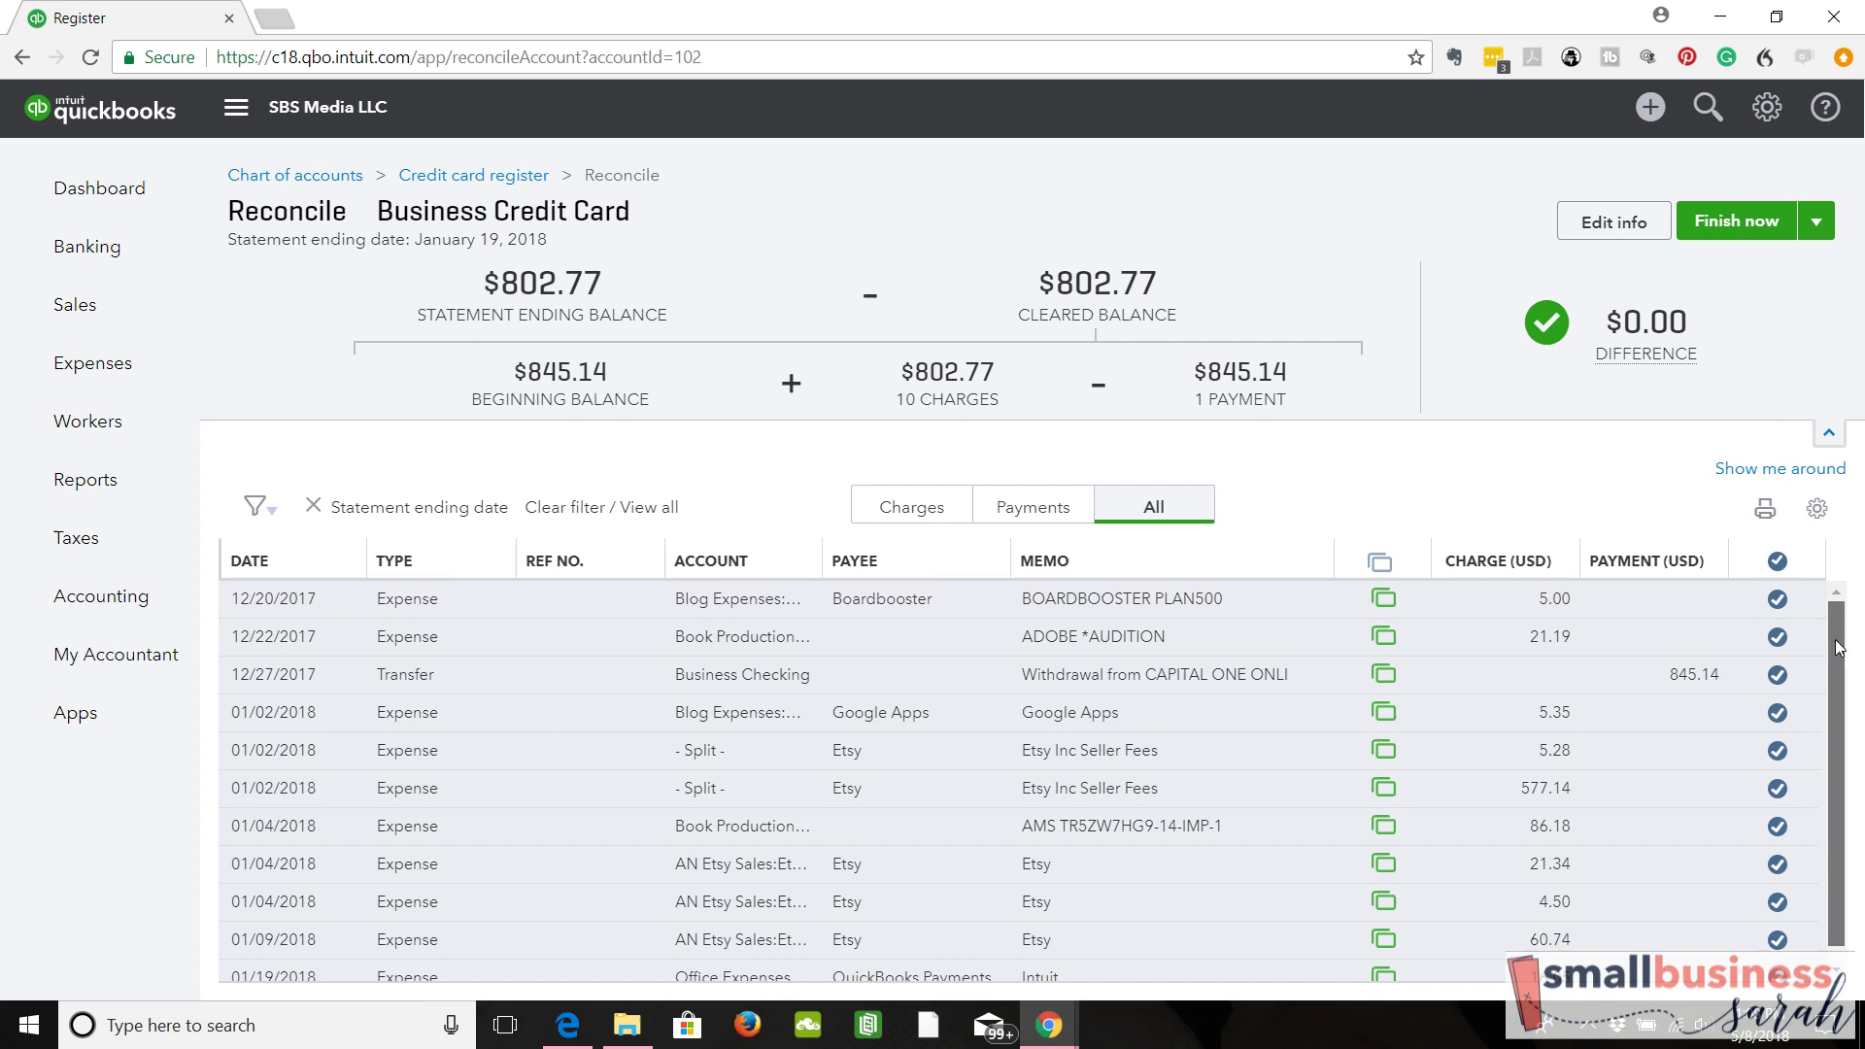
{"action": "scroll", "coordinate": [1837, 649], "scroll_direction": "down", "scroll_amount": 1}
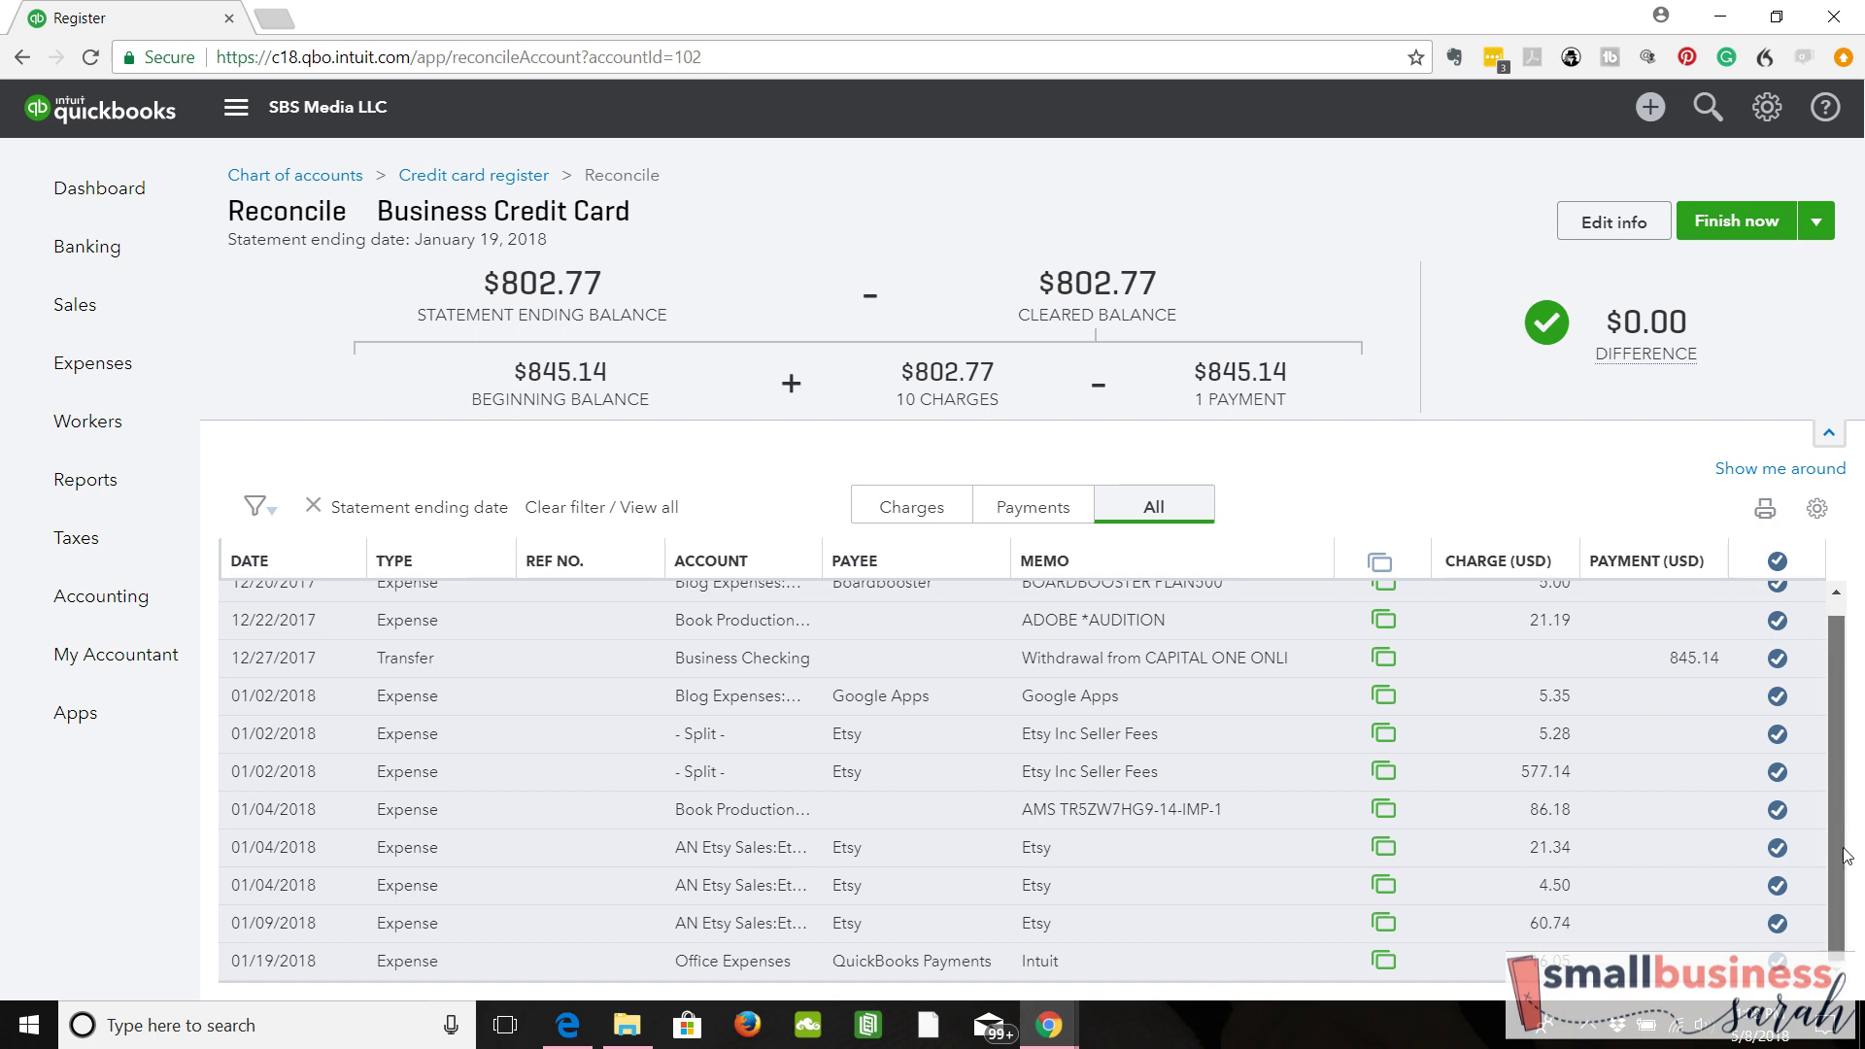
{"action": "scroll", "coordinate": [1845, 870], "scroll_direction": "up", "scroll_amount": 1}
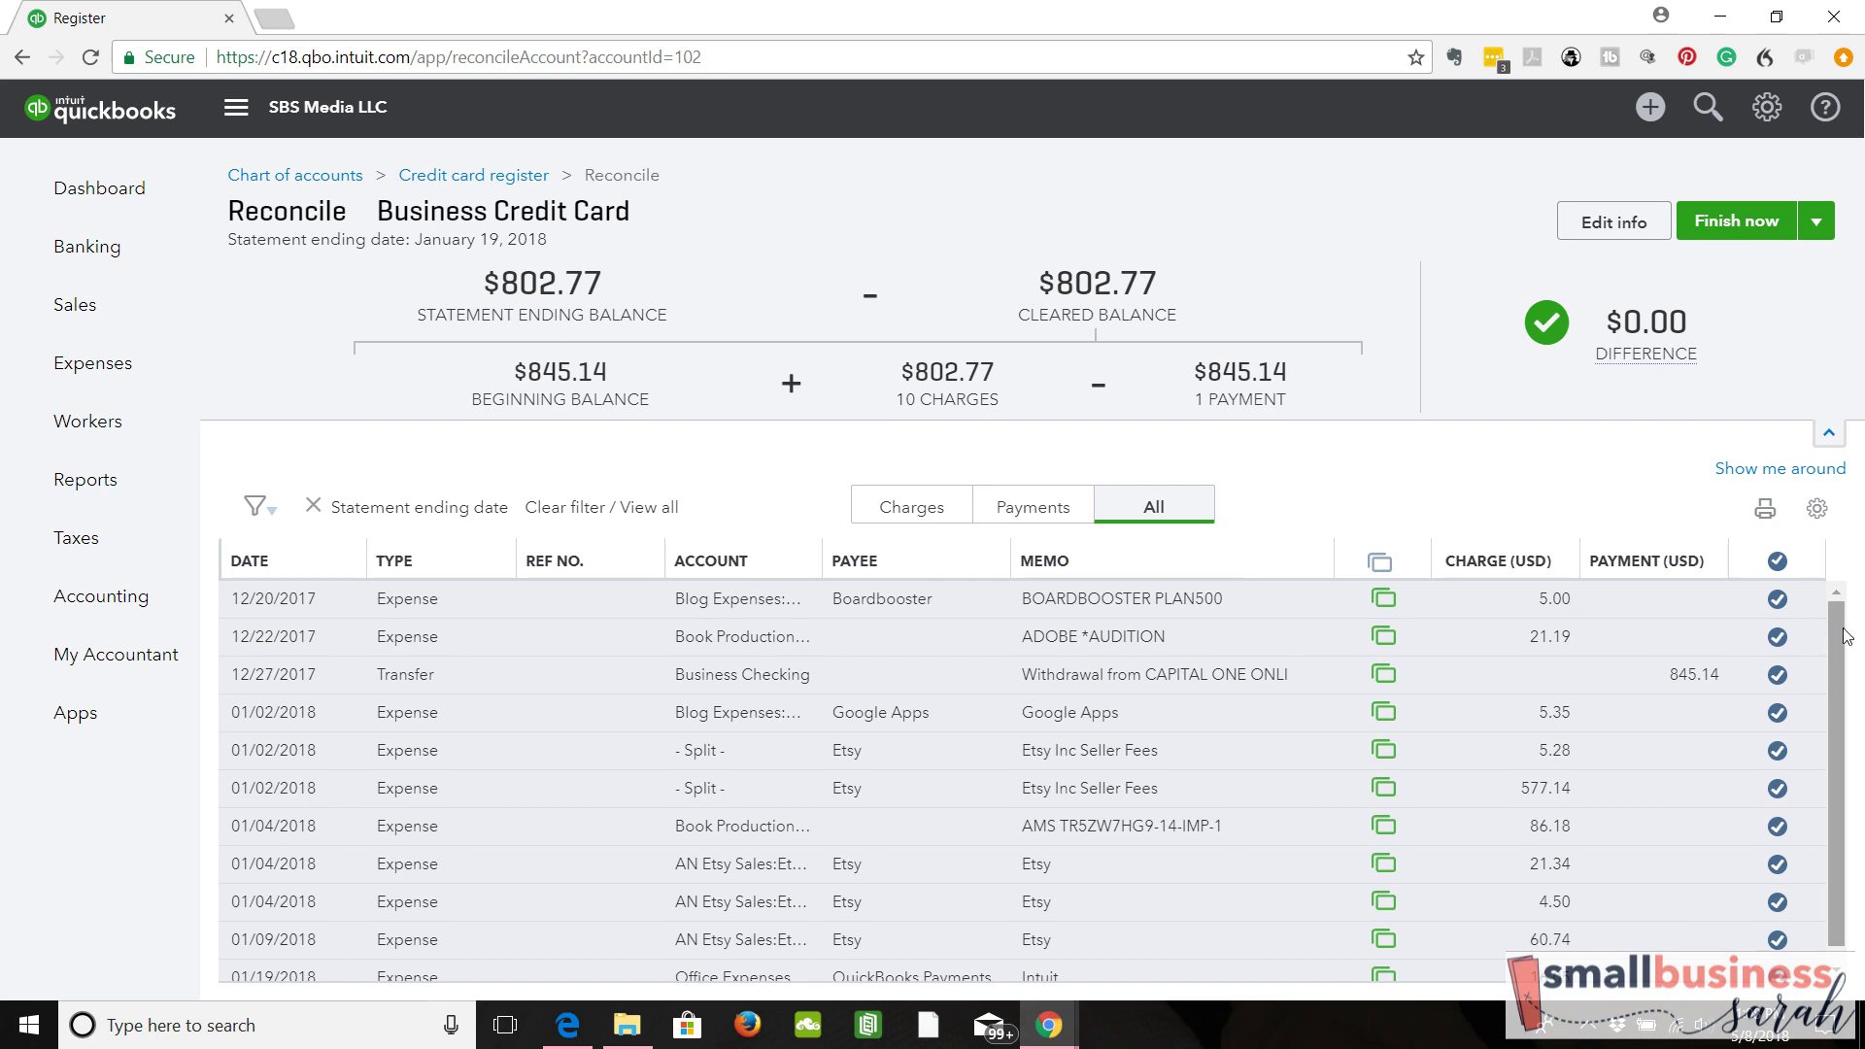
{"action": "scroll", "coordinate": [1850, 748], "scroll_direction": "down", "scroll_amount": 1}
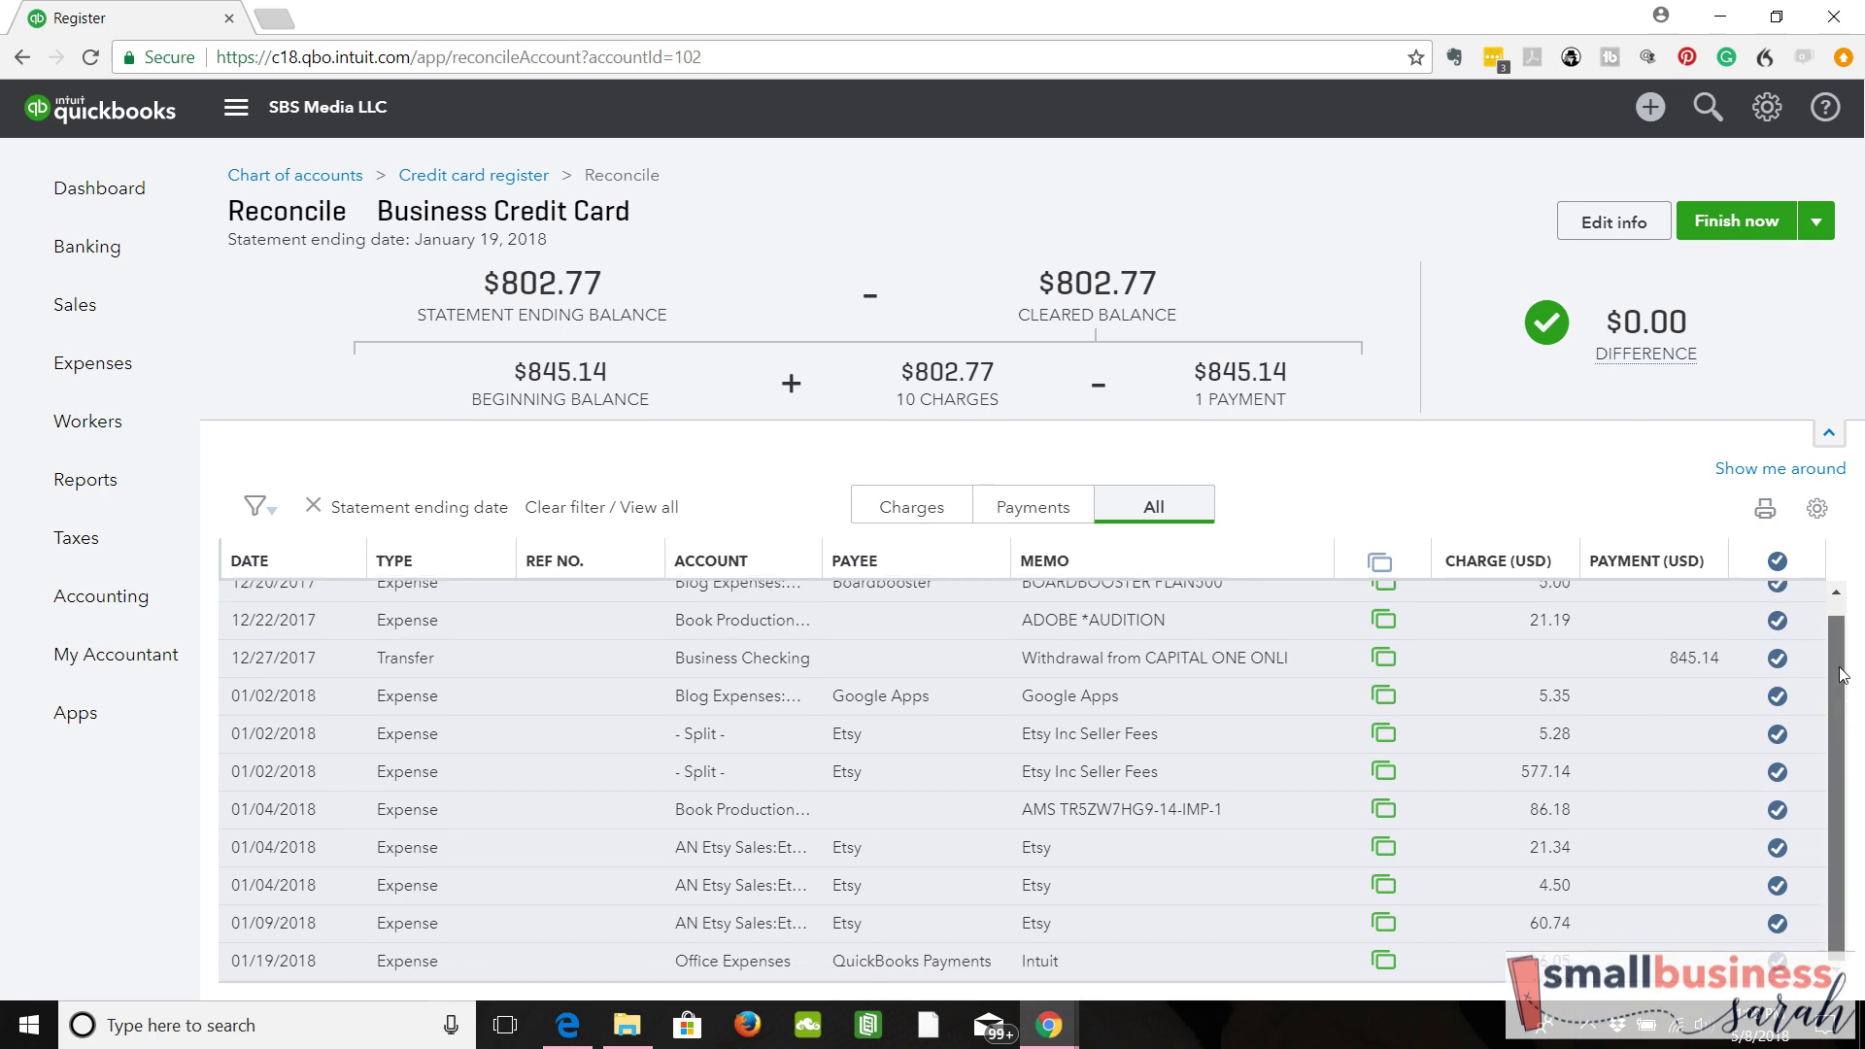
{"action": "scroll", "coordinate": [1843, 675], "scroll_direction": "up", "scroll_amount": 1}
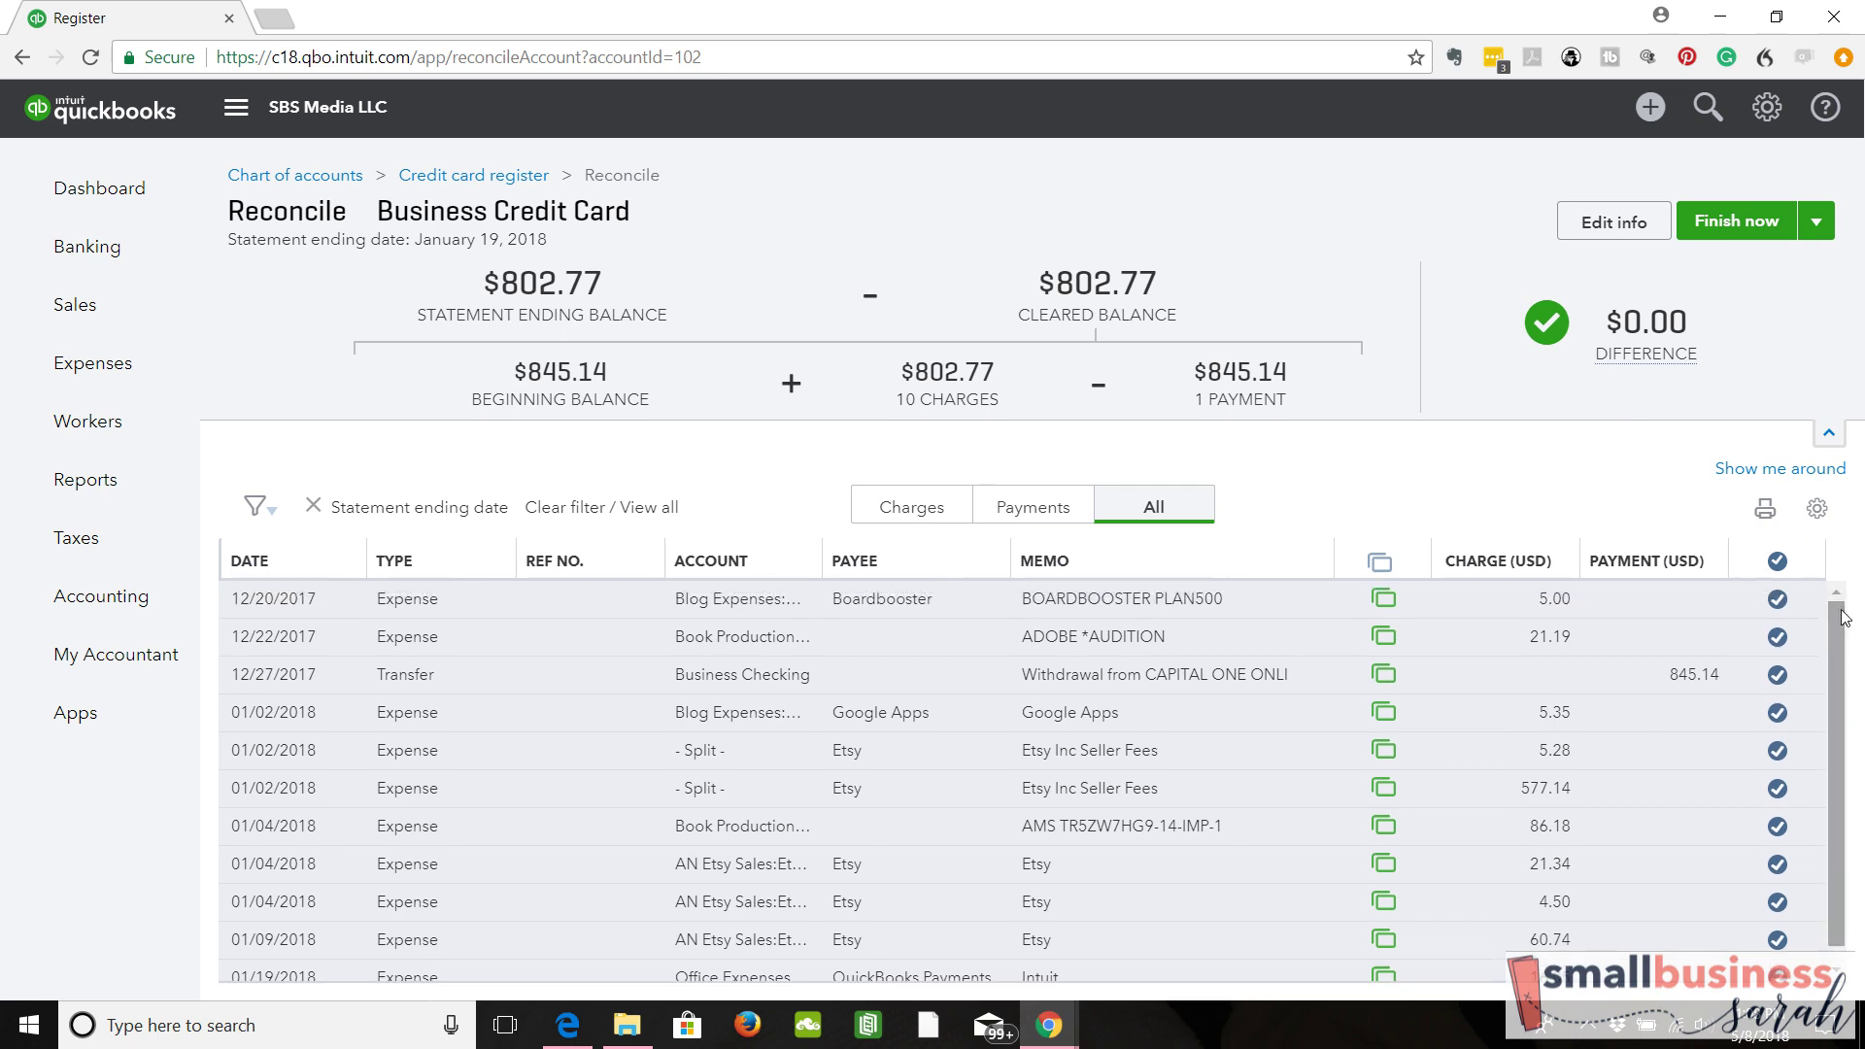
{"action": "left_click", "coordinate": [1777, 599]}
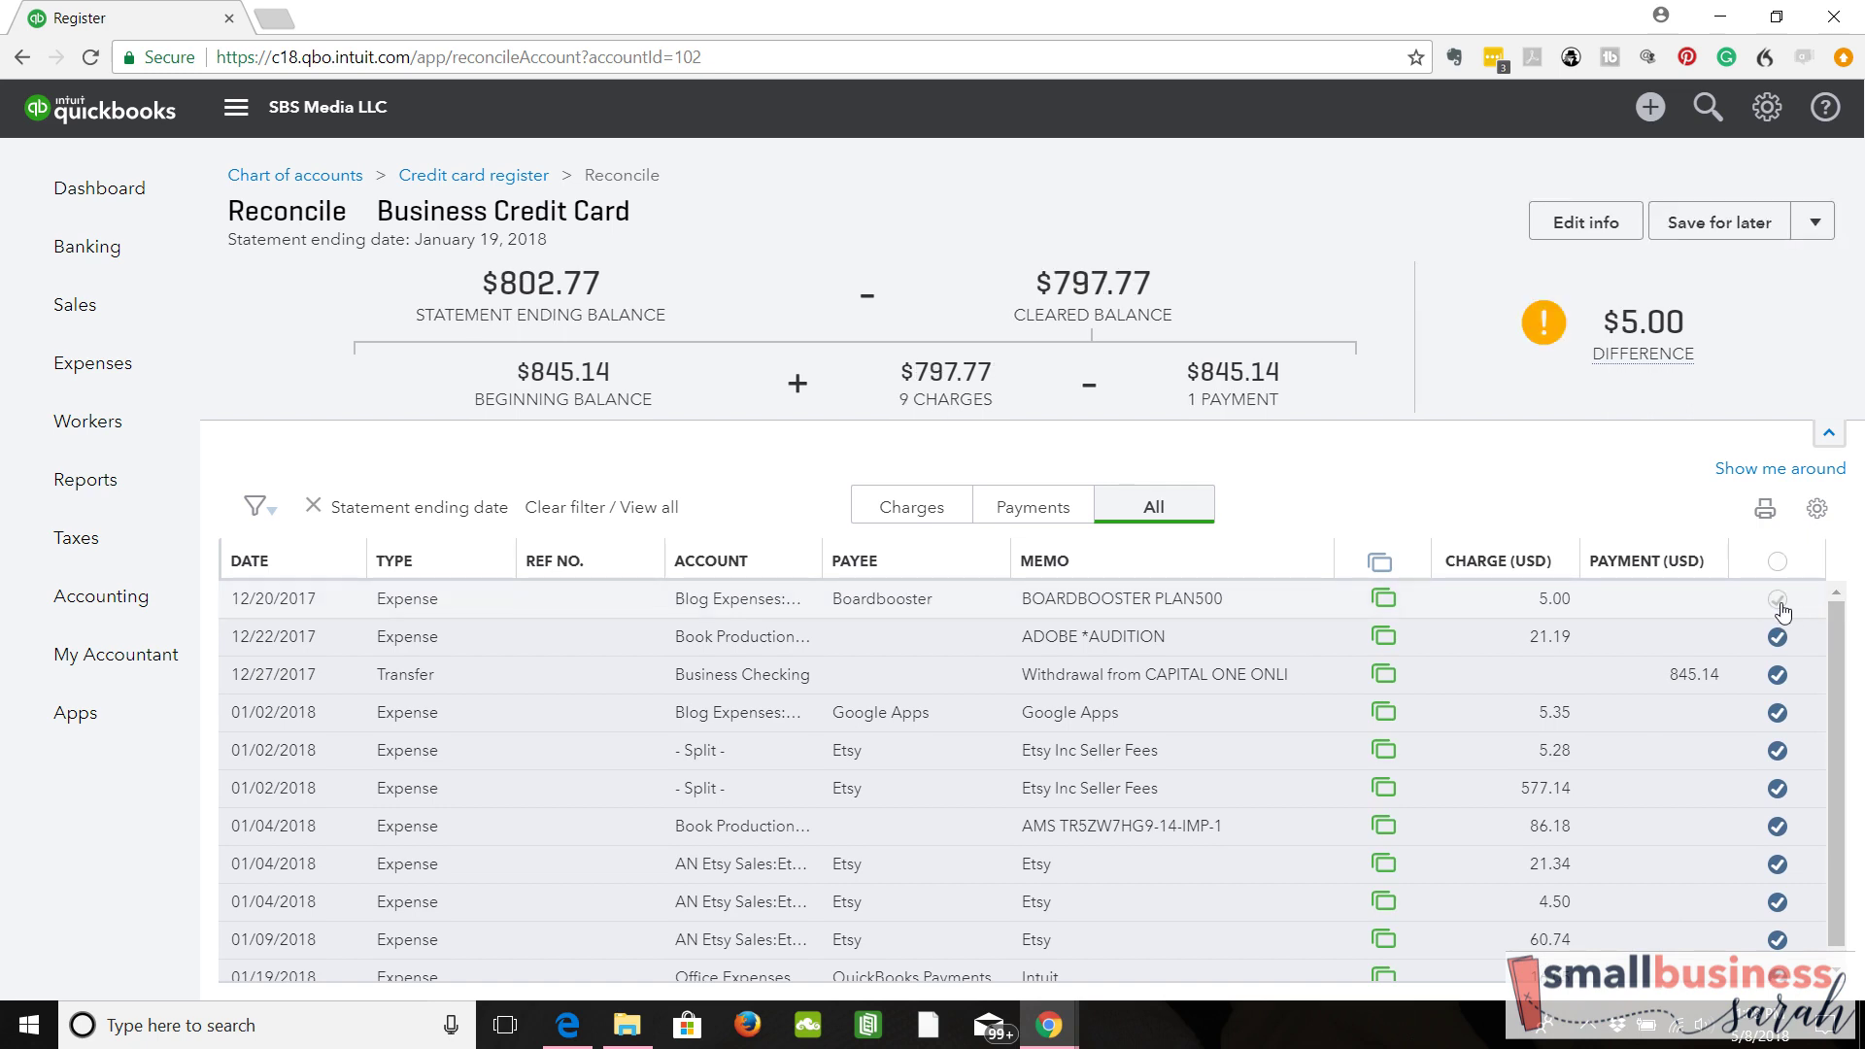
{"action": "left_click", "coordinate": [1777, 603]}
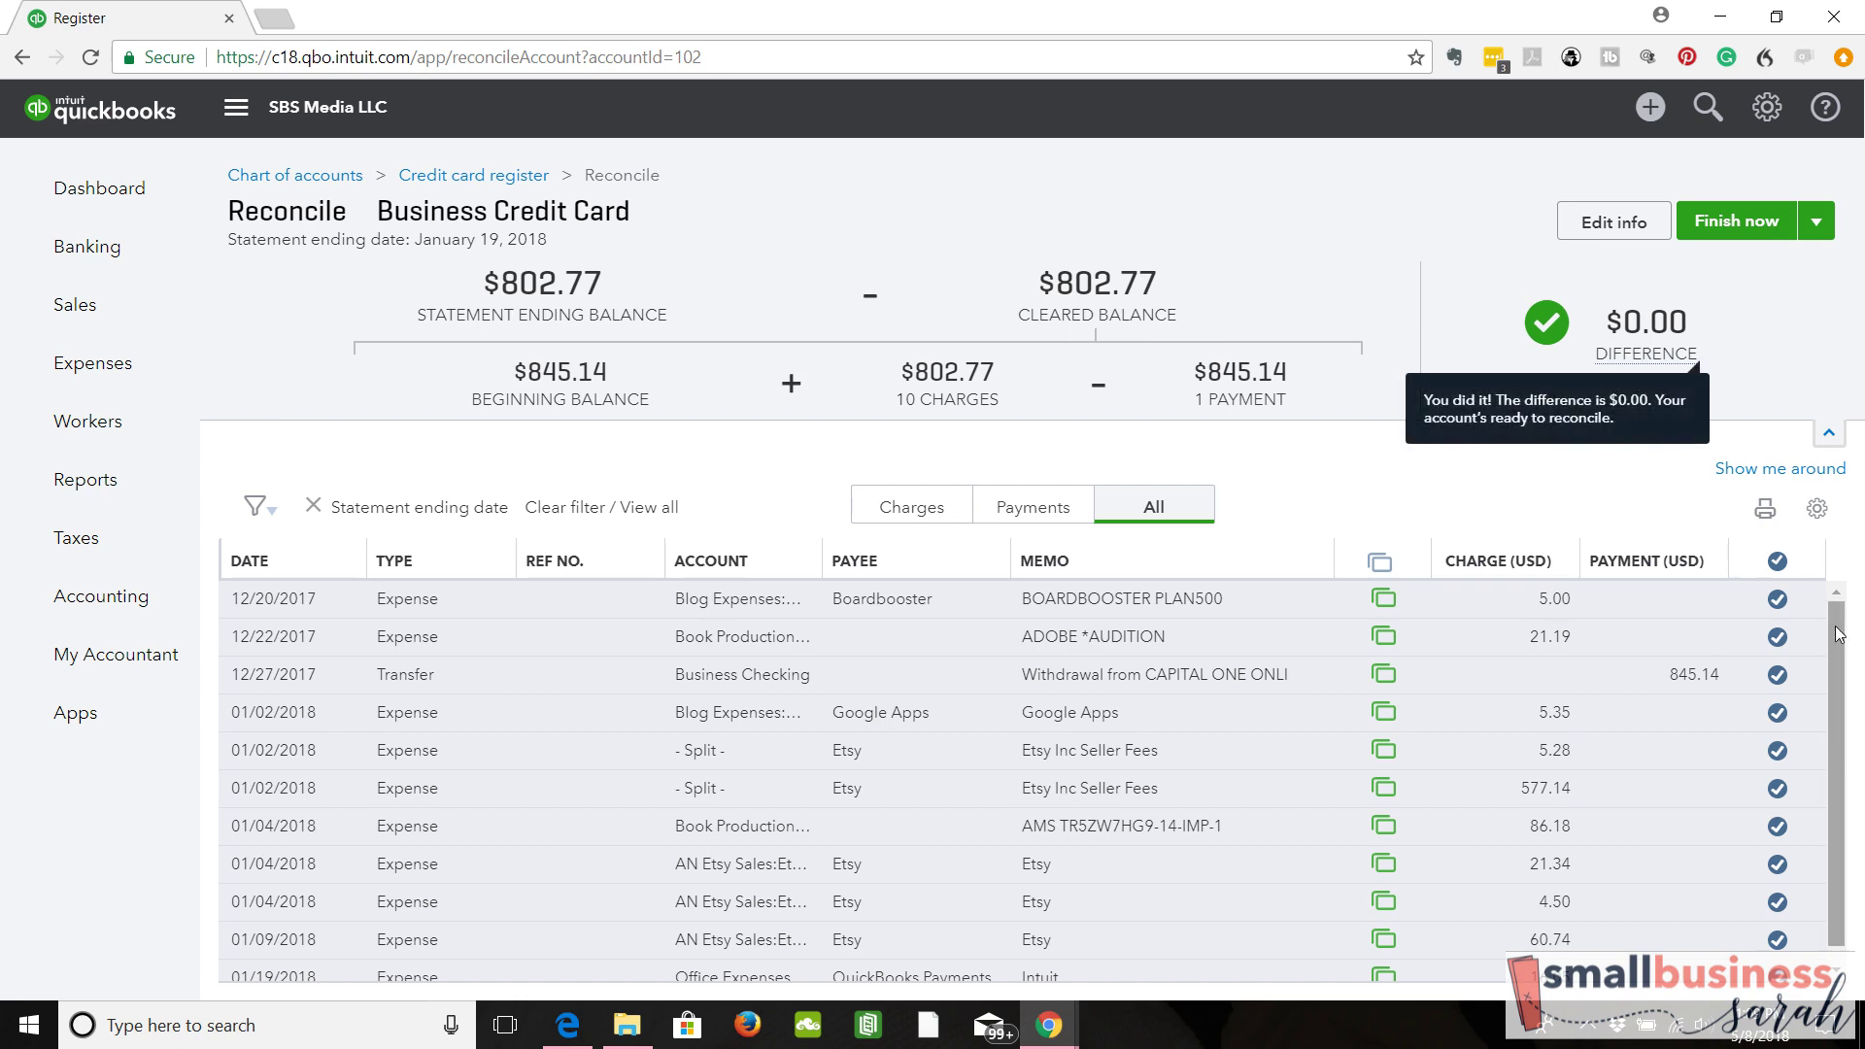
{"action": "left_click_drag", "start_coordinate": [1839, 634], "coordinate": [1856, 568]}
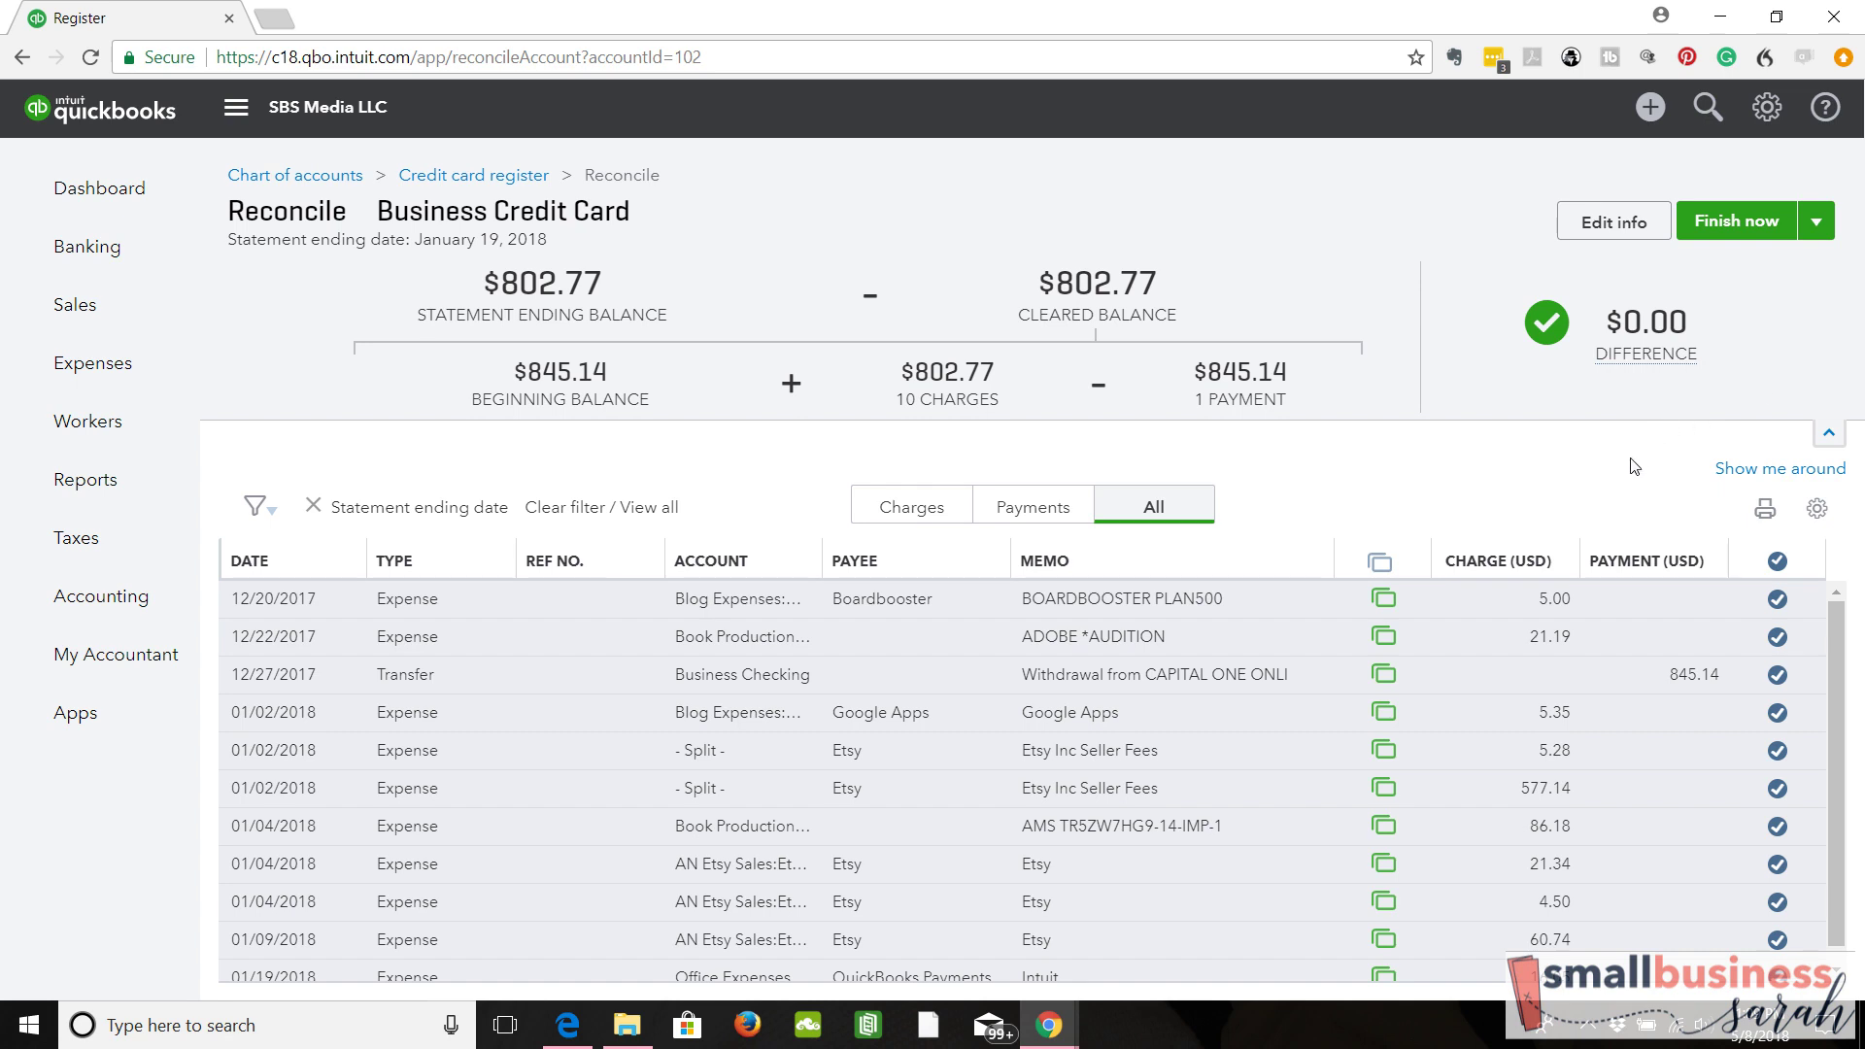
Step: Finish the reconciliation at a $0.00 difference and confirm the Success dialog with Done
{"action": "left_click", "coordinate": [1737, 225]}
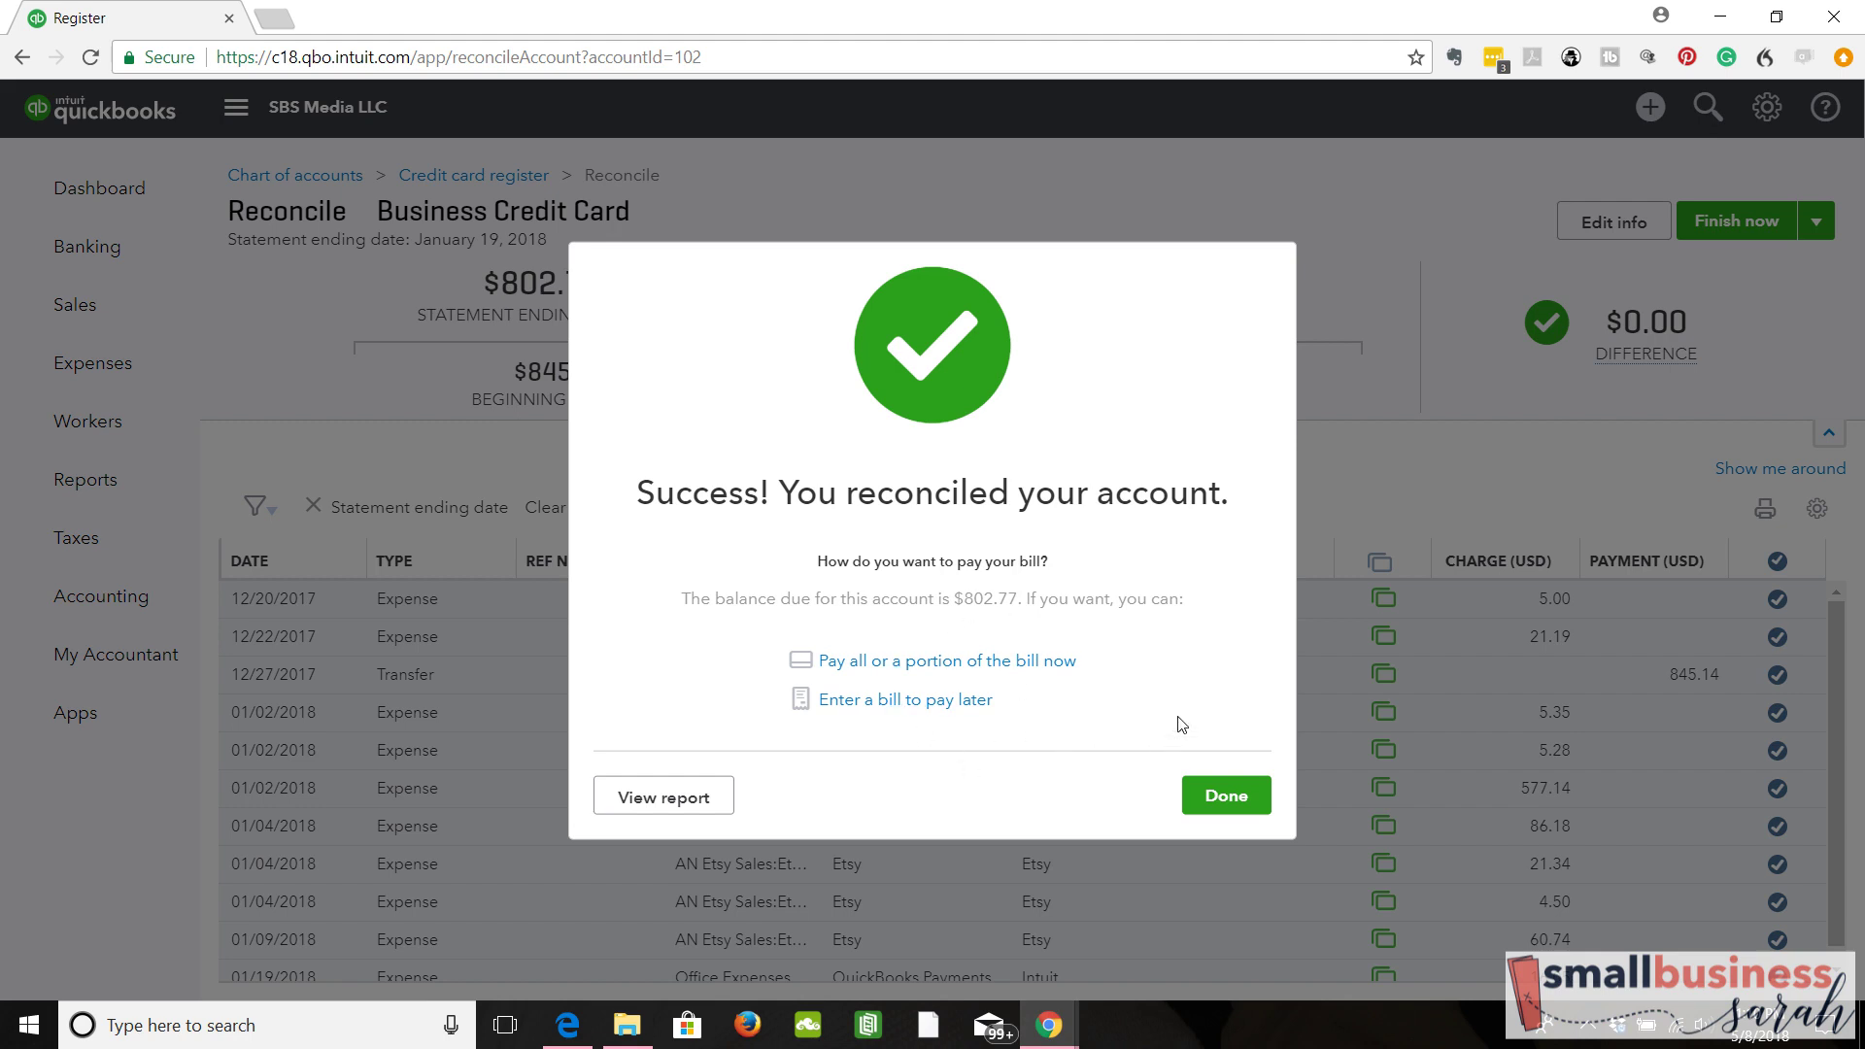
{"action": "left_click", "coordinate": [1227, 804]}
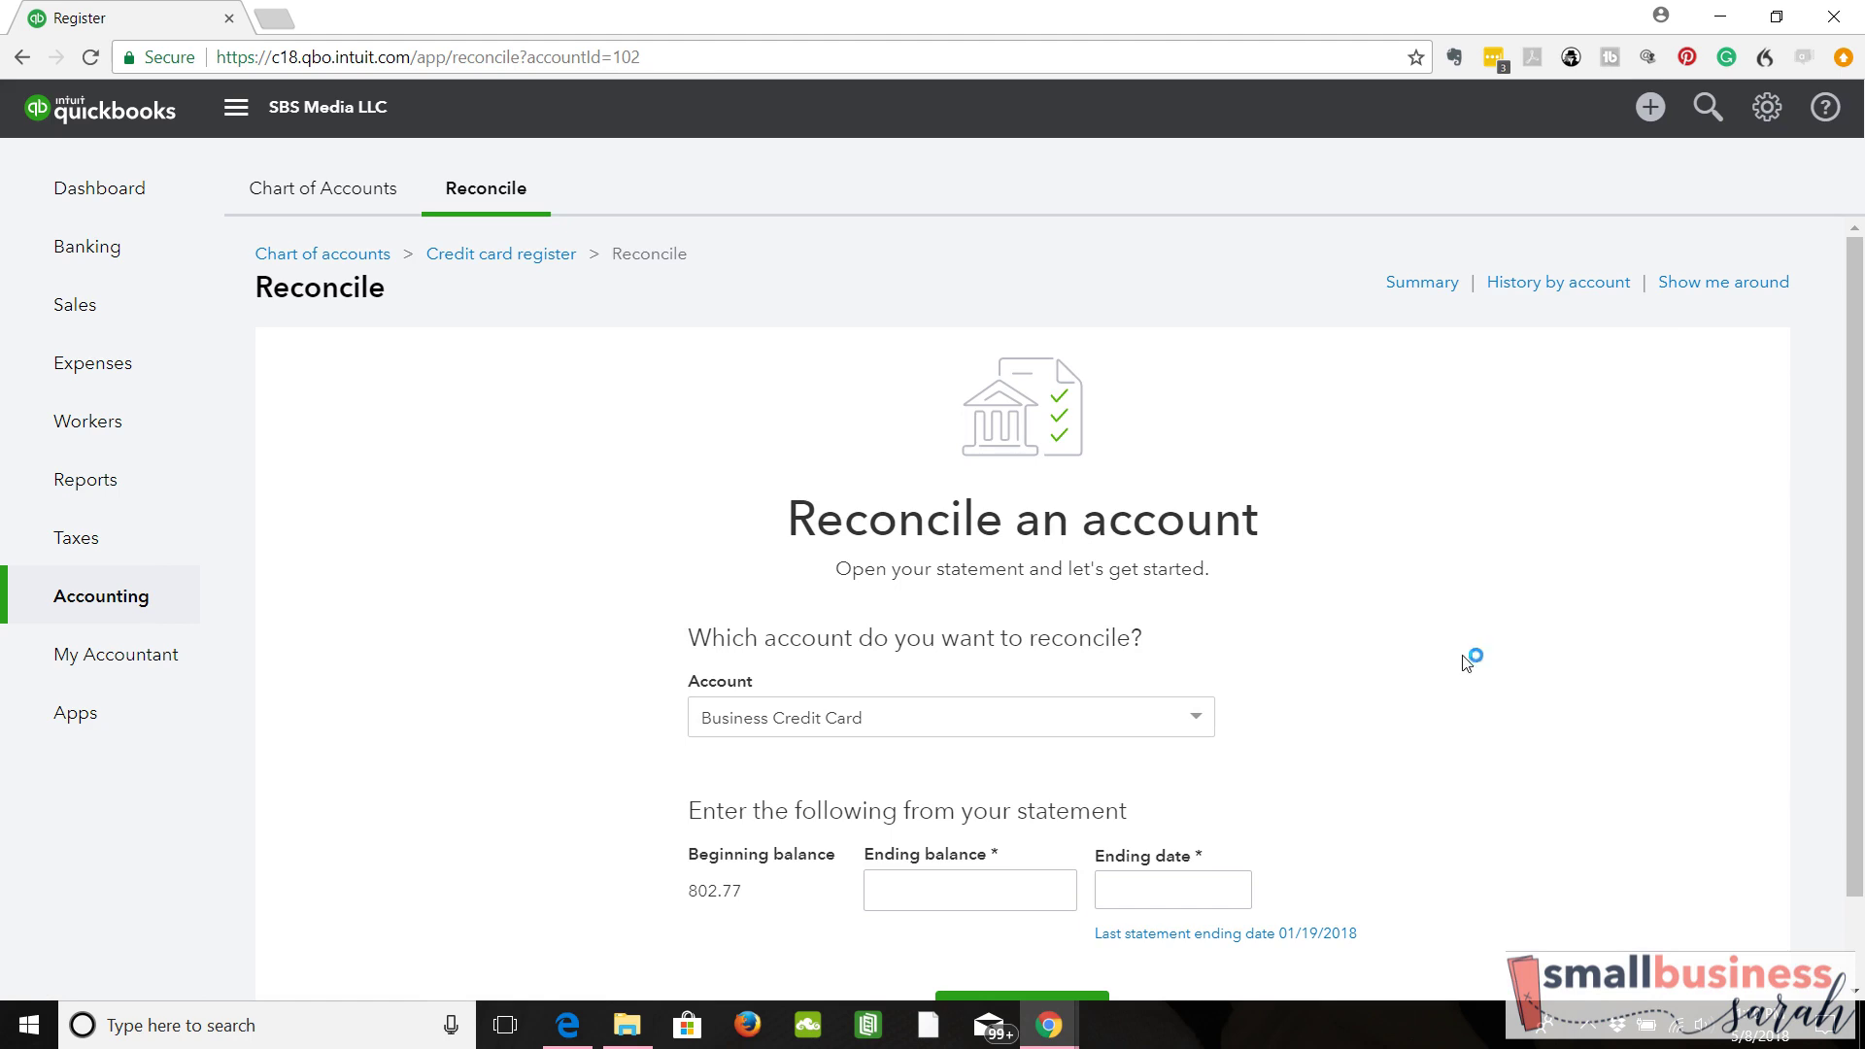
Step: Switch the reconcile account to Business Checking, showing its 4,649.72 beginning balance
{"action": "left_click", "coordinate": [1198, 726]}
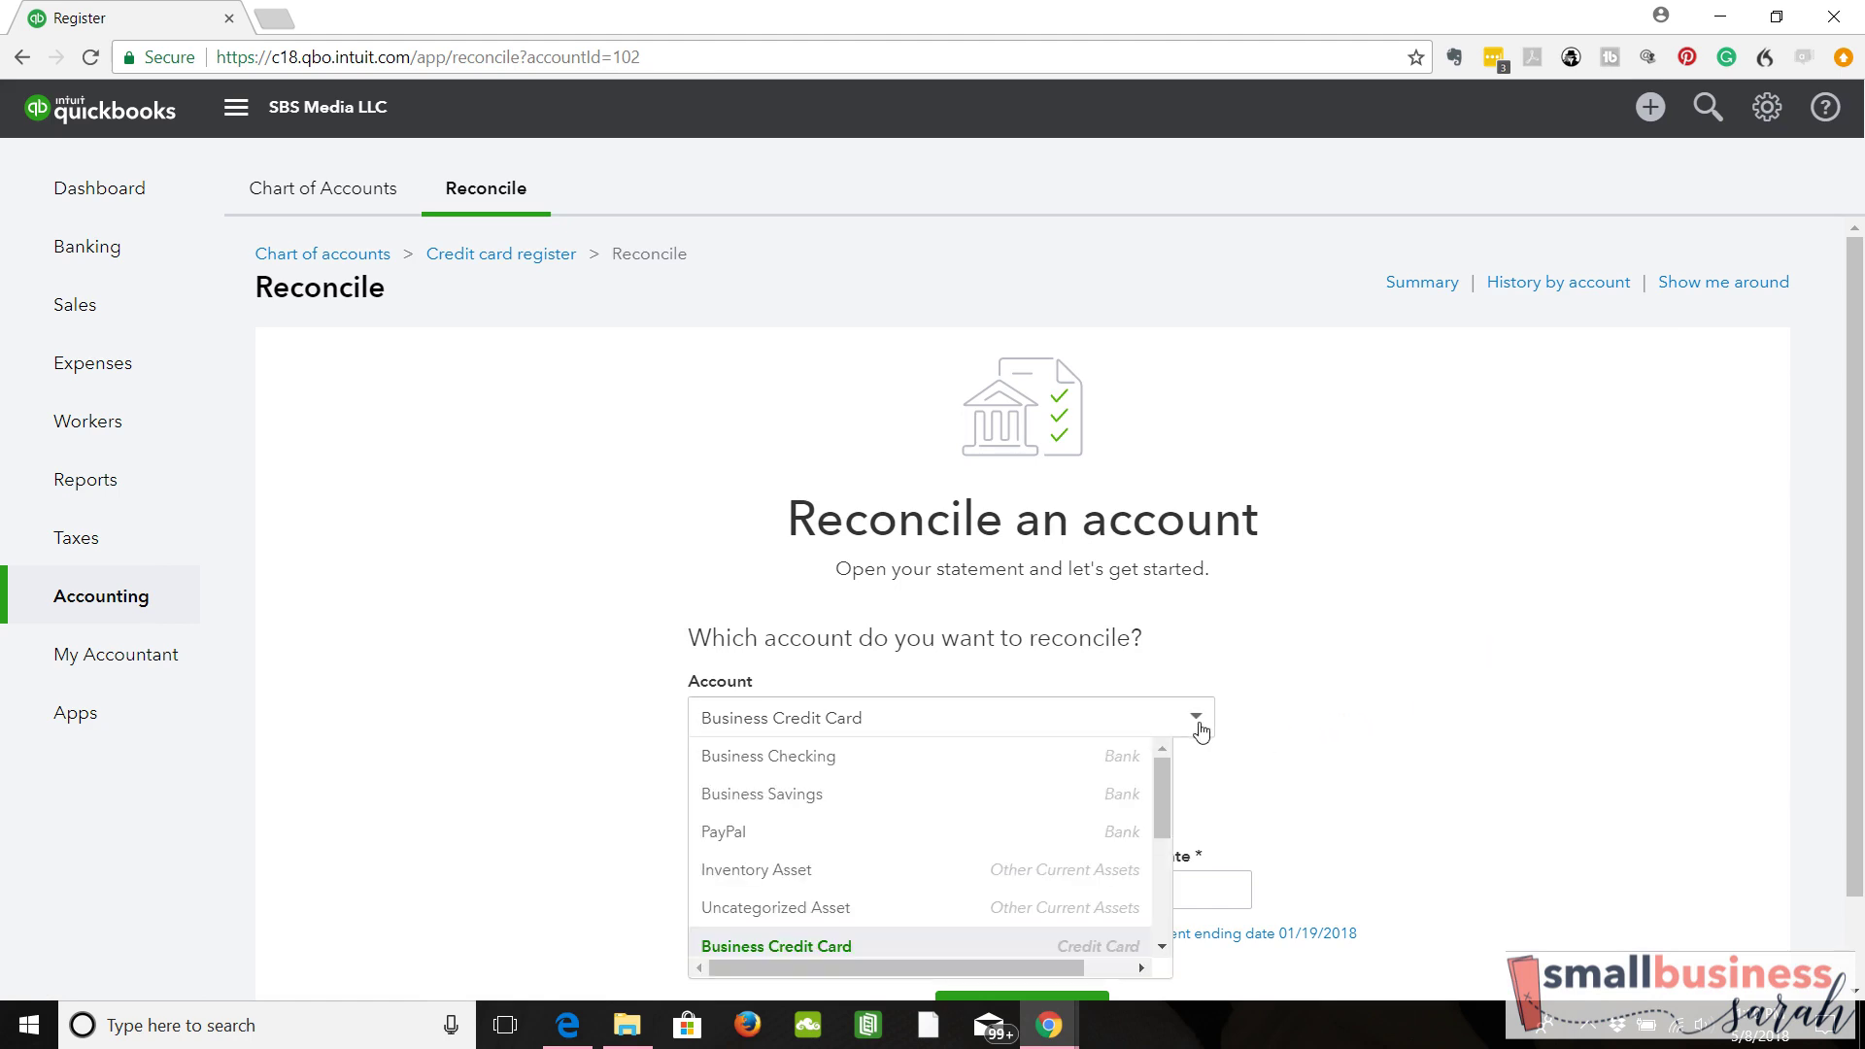
{"action": "left_click", "coordinate": [1068, 766]}
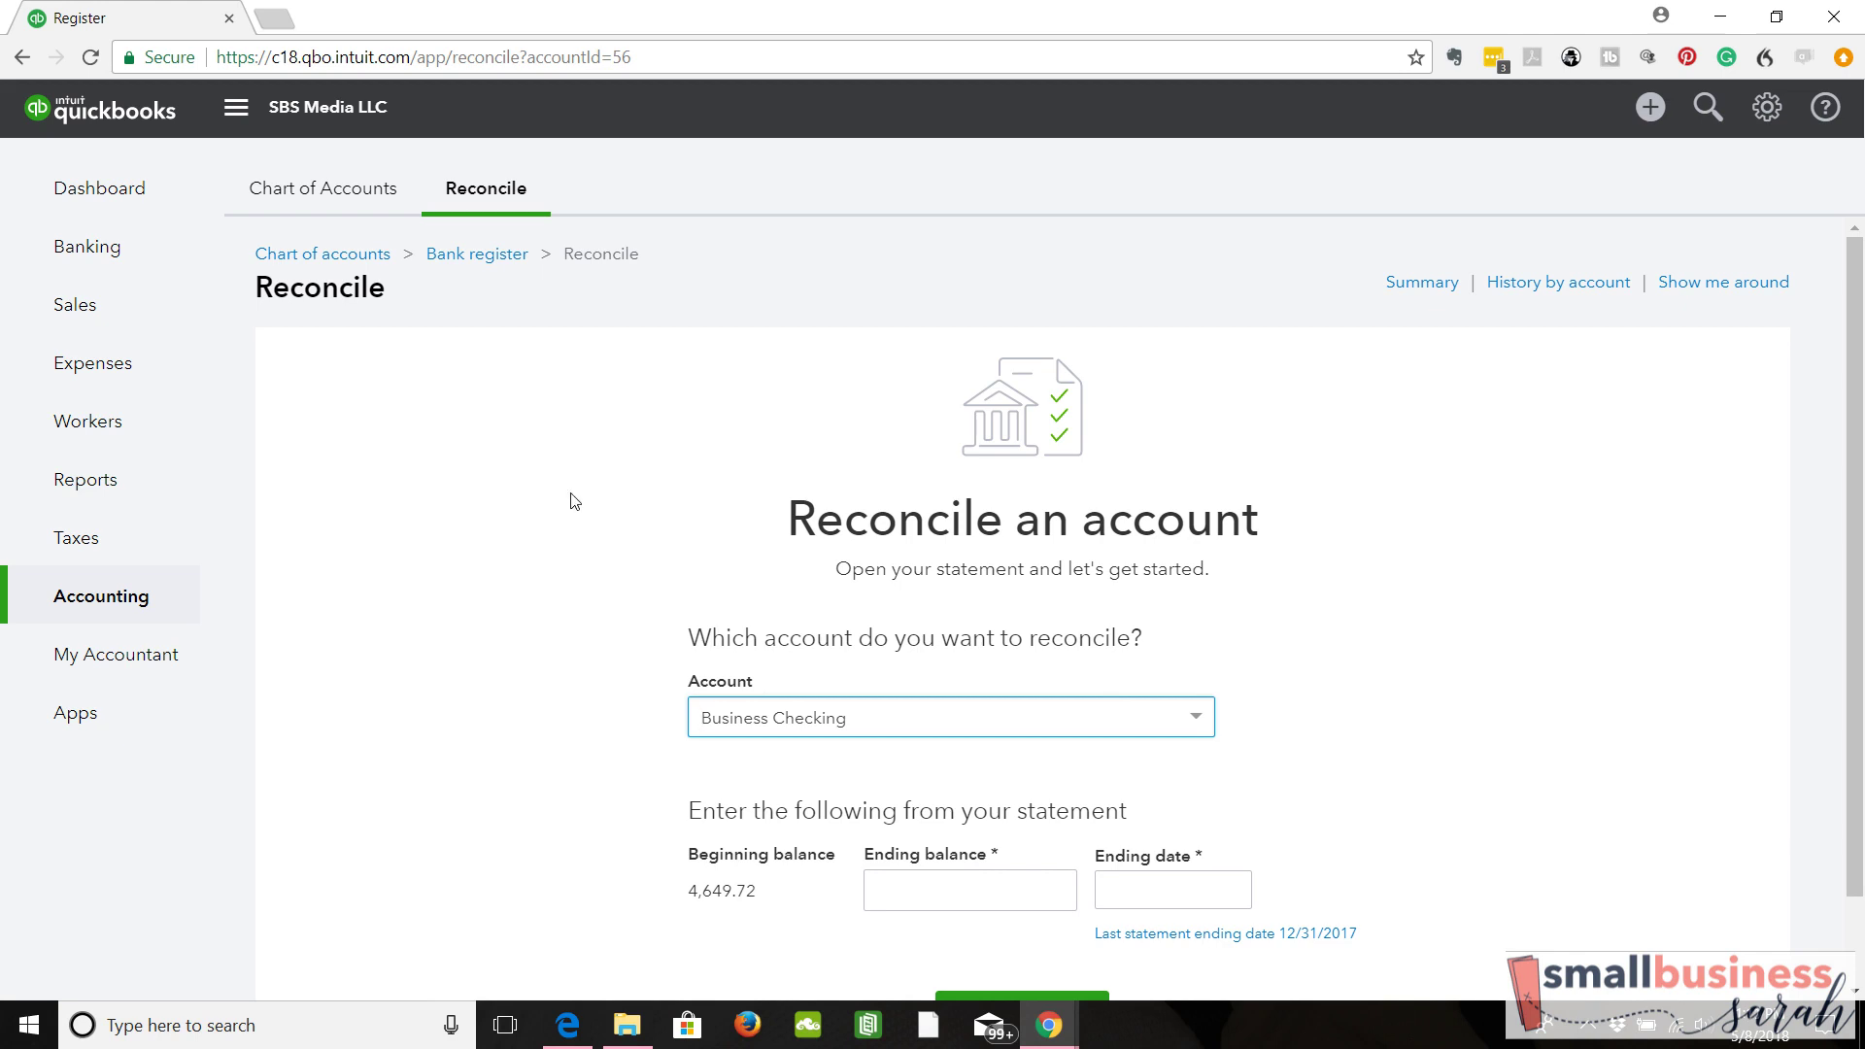
Step: Navigate to the Banking page from the left navigation bar
{"action": "left_click", "coordinate": [147, 263]}
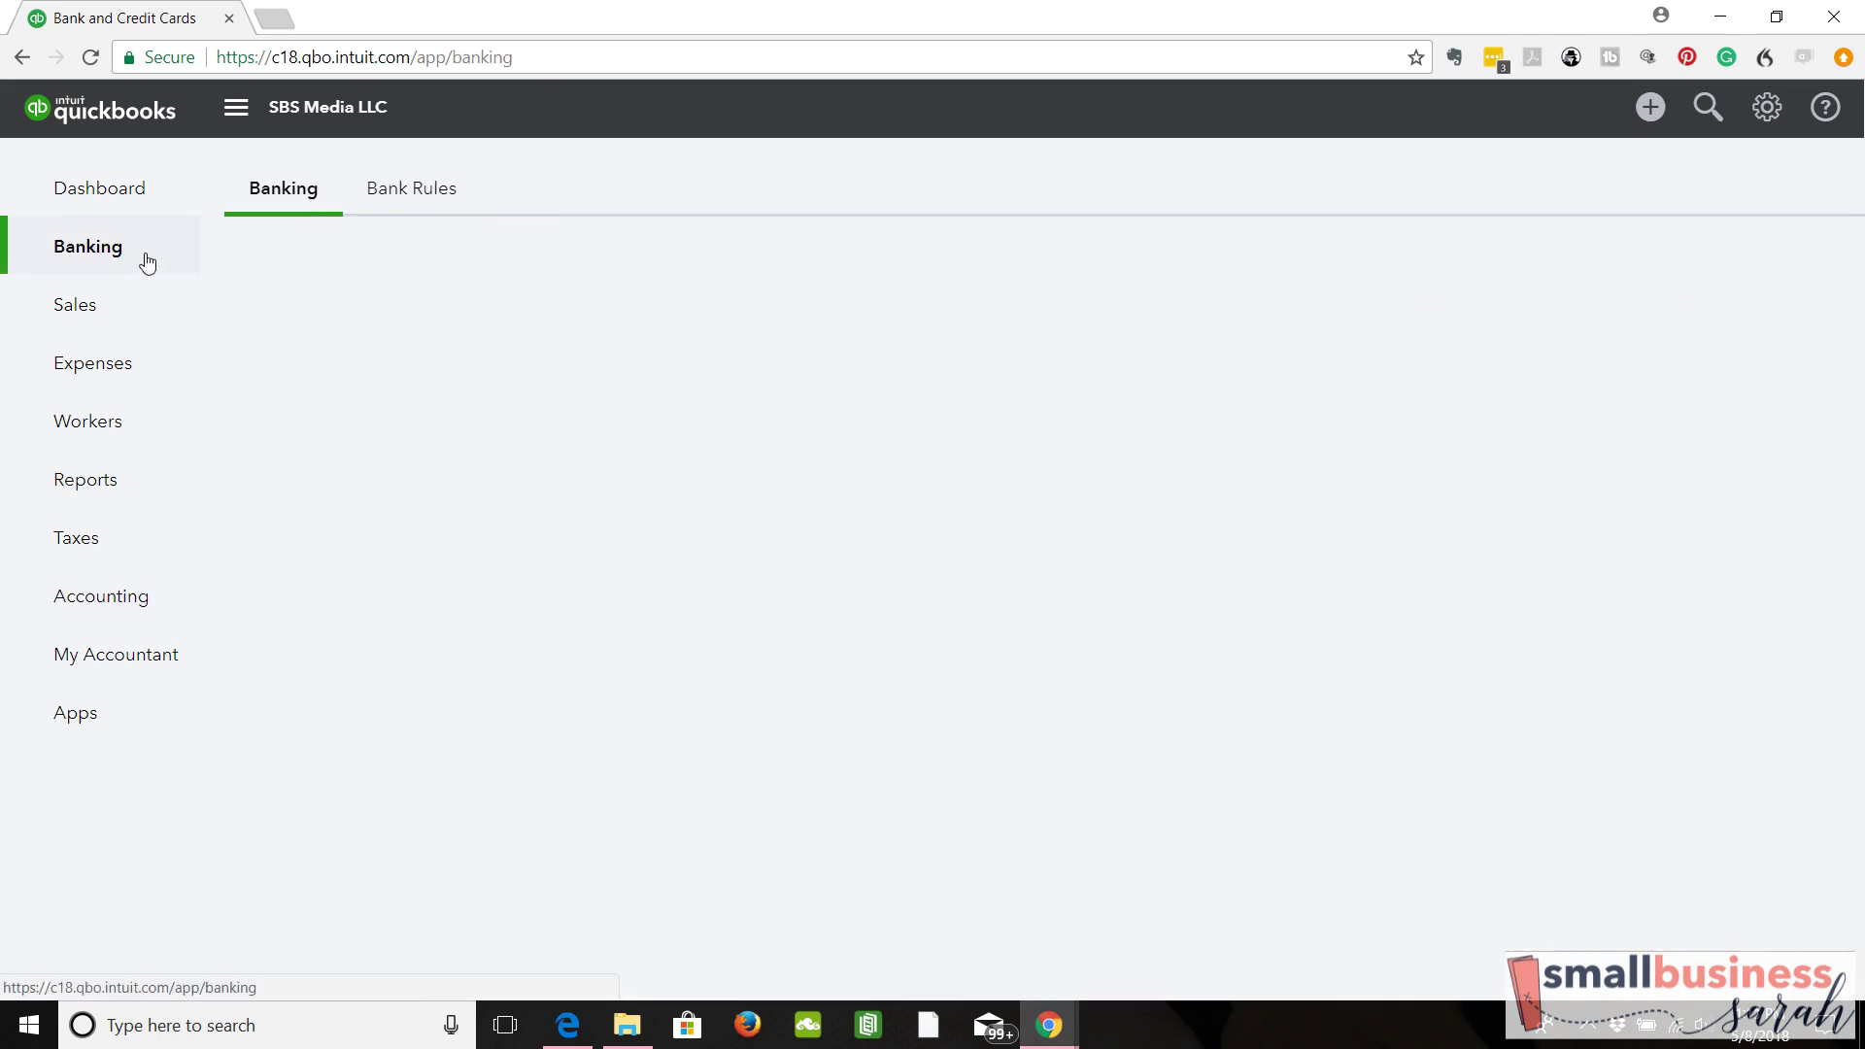